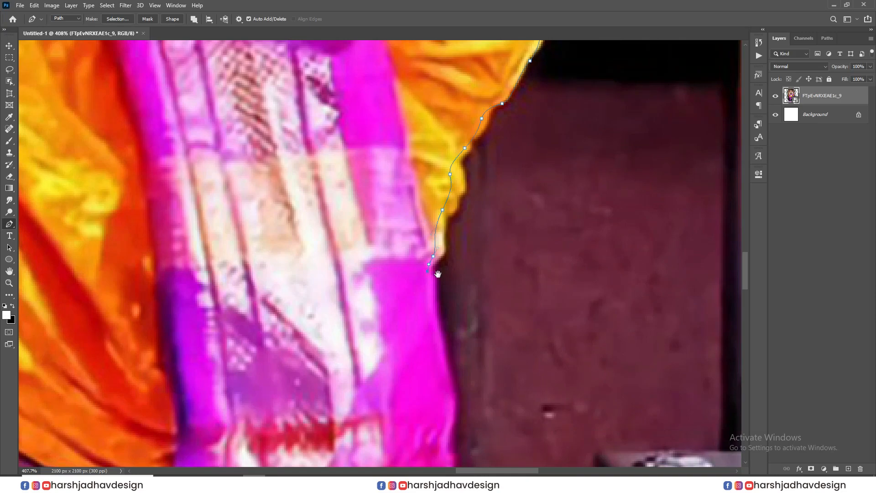
Trace the rest of the statue's outline with a pen path and turn it into a selection
left_click_drag(303, 248, 302, 274)
left_click_drag(280, 367, 350, 243)
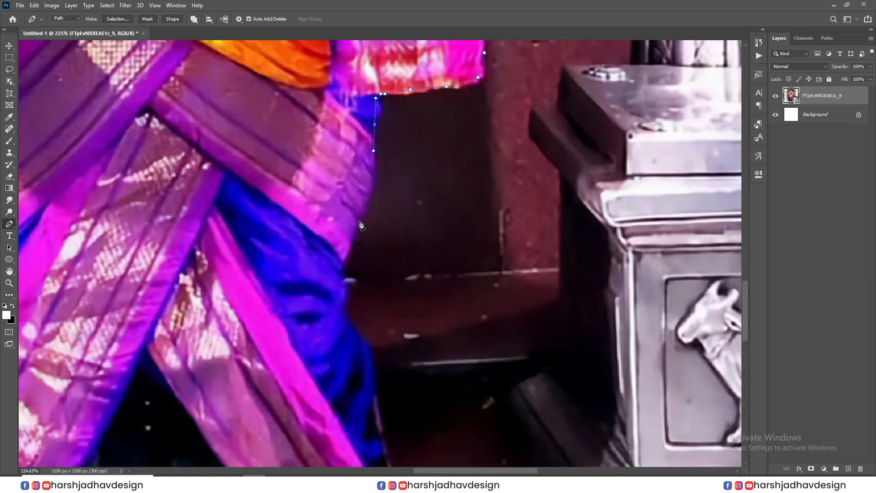
left_click_drag(363, 362, 390, 216)
left_click_drag(397, 216, 399, 247)
left_click_drag(397, 265, 395, 283)
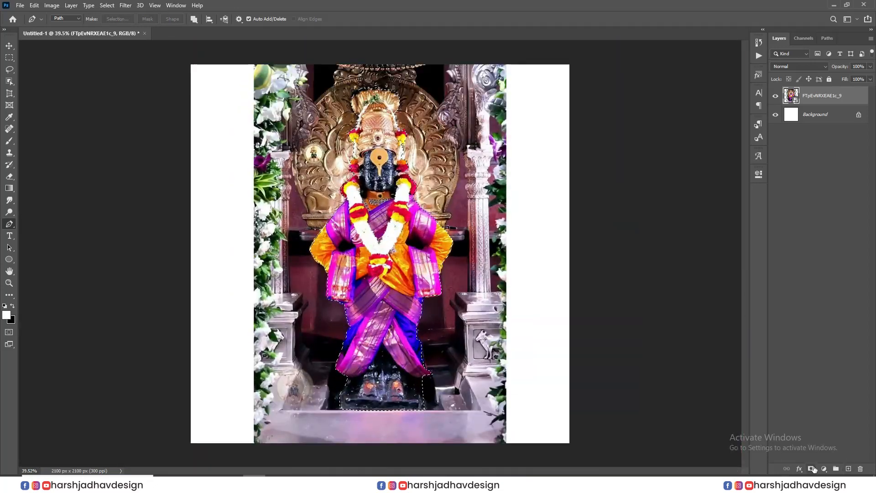
Mask the statue layer to the selection and refine the mask with Smooth 15, previewing at 100% transparency
left_click(813, 469)
scroll(456, 260, "up", 2)
double_click(813, 94)
left_click(712, 278)
left_click_drag(801, 107, 862, 108)
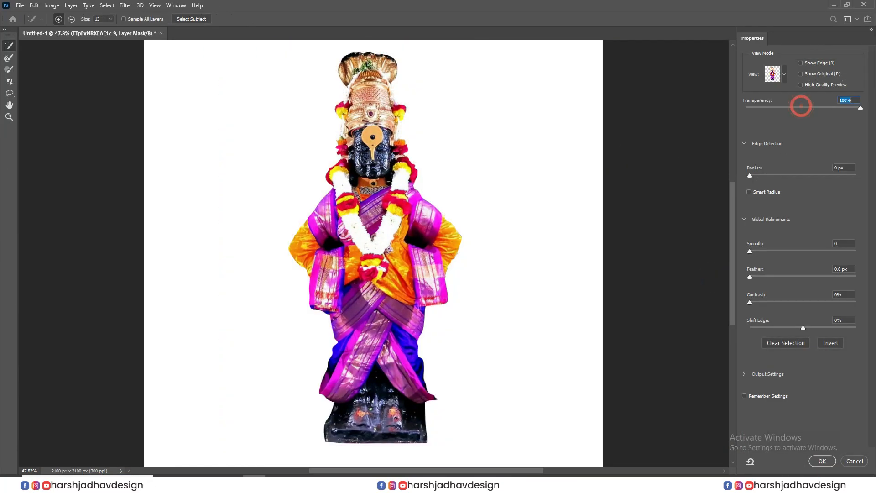
left_click(9, 118)
scroll(452, 184, "up", 19)
scroll(440, 267, "down", 4)
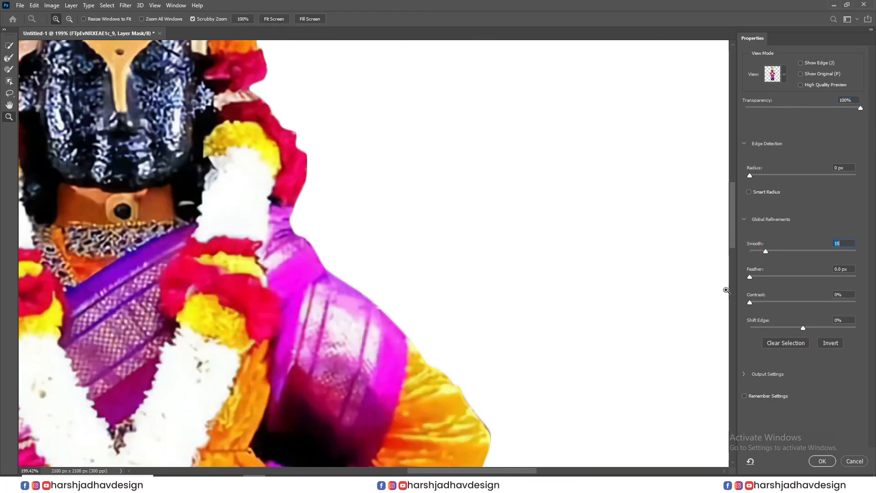
scroll(434, 205, "down", 15)
left_click(823, 461)
Convert the masked statue to a smart object, scale it to about 717 × 1620 px and place it left of the canvas centre
right_click(832, 96)
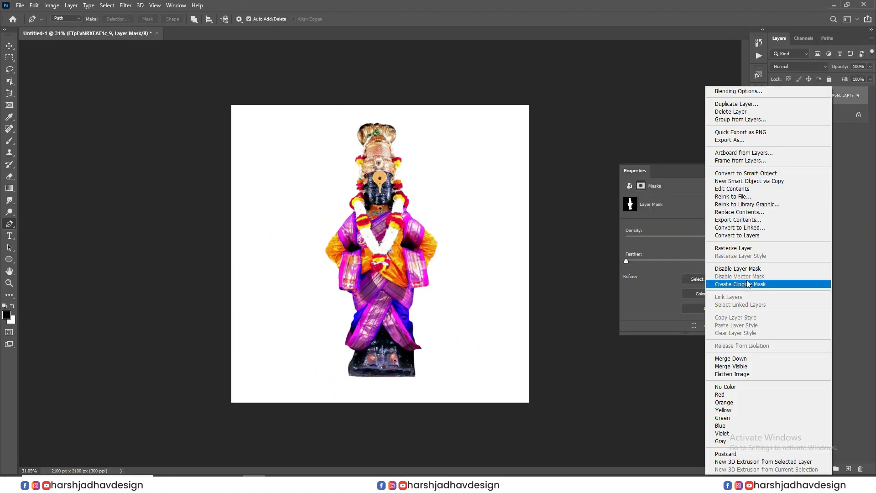
left_click(768, 173)
key("v")
left_click_drag(432, 282, 398, 284)
key("ctrl+t")
left_click_drag(404, 254, 393, 255)
key("Return")
left_click_drag(427, 307, 431, 308)
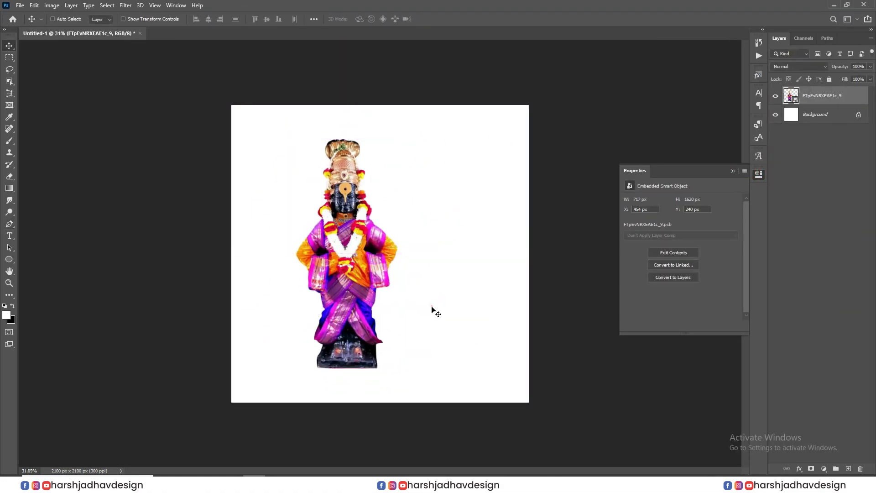
Place the temple photo across the canvas above the statue and hide its layer
scroll(432, 312, "up", 2)
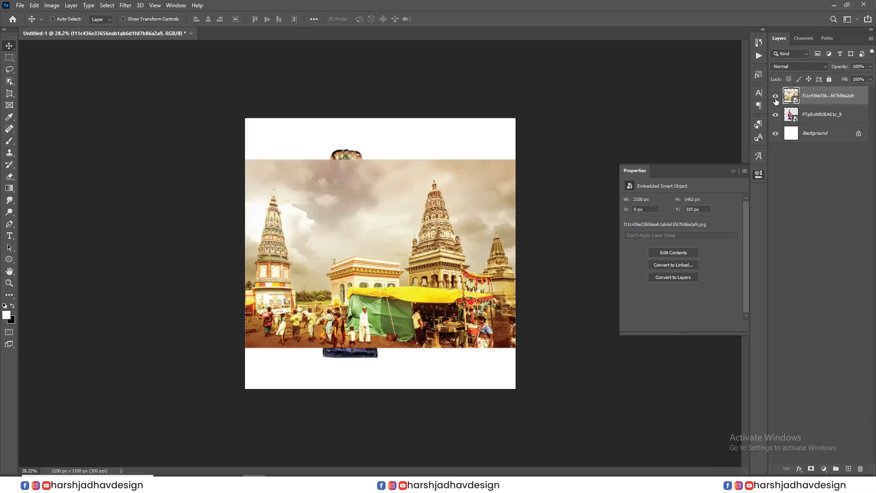
left_click(776, 95)
left_click(803, 114)
scroll(308, 472, "up", 1)
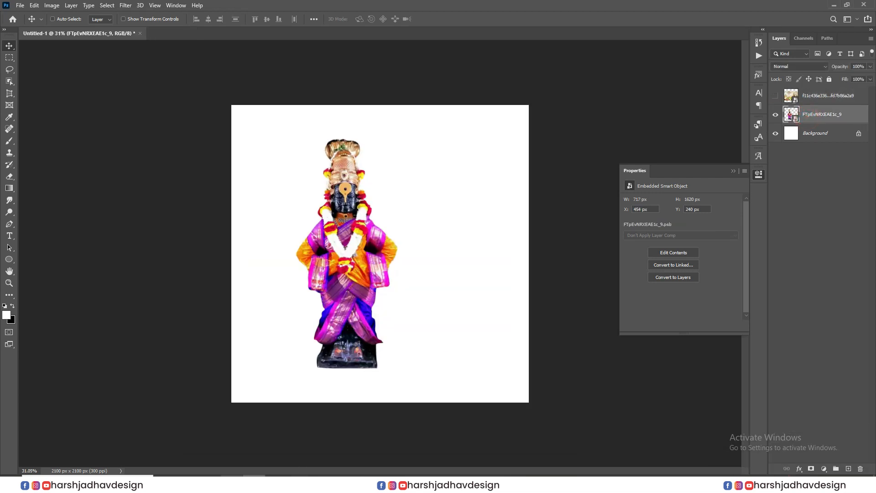
Paste the orange-to-magenta gradient image and scale it to about 2364 × 2378 px so it covers the whole canvas
scroll(365, 274, "down", 1)
key("ctrl+v")
key("ctrl+t")
left_click_drag(382, 280, 396, 390)
left_click_drag(379, 226, 380, 101)
left_click_drag(522, 245, 532, 246)
left_click_drag(380, 389, 380, 406)
double_click(409, 362)
Apply Motion Blur to the gradient with angle 53° and distance 931 pixels, and move its layer beneath the statue
left_click(125, 5)
mouse_move(163, 111)
left_click(271, 158)
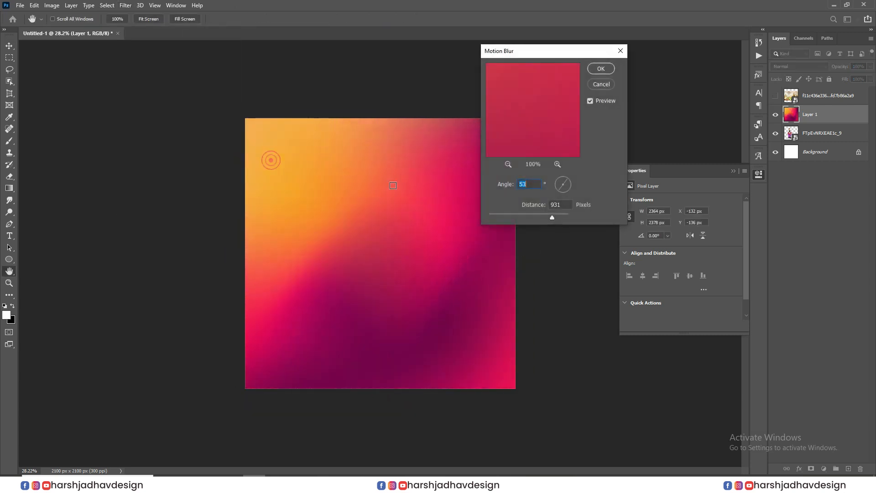
left_click(604, 71)
left_click_drag(826, 114, 825, 141)
scroll(432, 281, "down", 2)
scroll(504, 190, "up", 3)
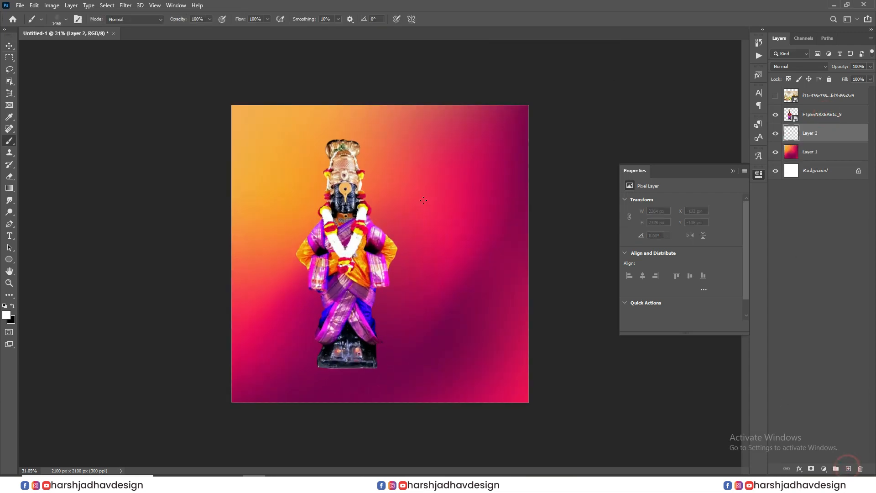
Paint faint white cloud texture across the background on a new layer between the gradient and the statue, using a very large brush
left_click(429, 202)
left_click(297, 124)
left_click(334, 409)
left_click(536, 229)
left_click(247, 97)
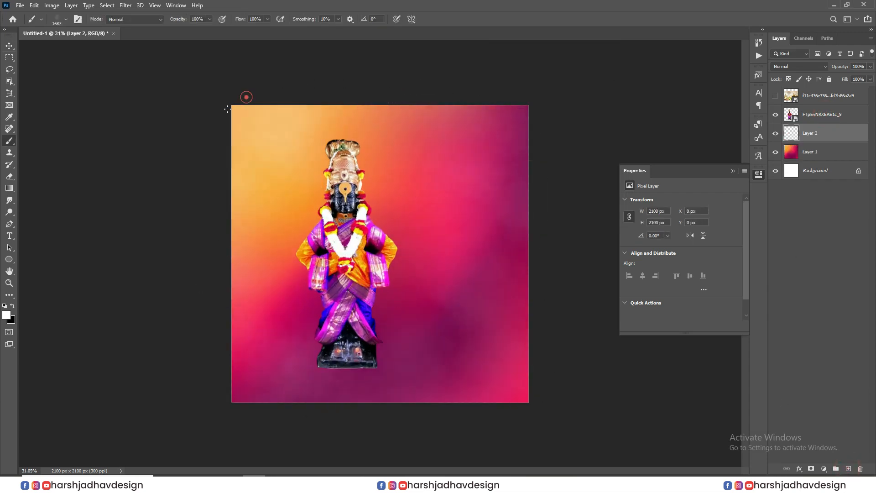
left_click(247, 271)
left_click(345, 245)
left_click(402, 237)
left_click(428, 320)
left_click(274, 356)
left_click(492, 336)
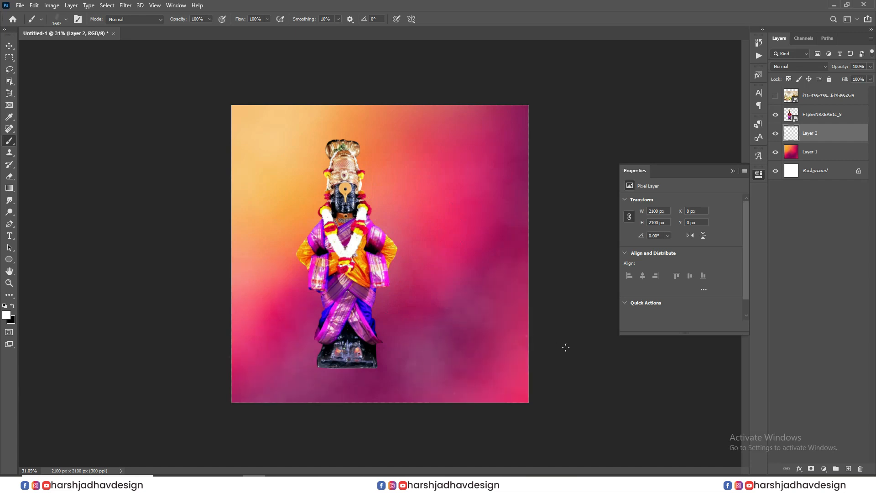
left_click(490, 134)
left_click(211, 173)
scroll(244, 219, "down", 1)
Move the temple photo beneath the statue, show it, shift it upward and set its opacity to 44%
left_click(8, 47)
left_click(833, 117)
left_click_drag(828, 97, 815, 123)
left_click(776, 115)
scroll(426, 218, "up", 1)
left_click_drag(485, 312, 484, 291)
left_click_drag(840, 67, 815, 76)
Rasterize the temple layer and erase its outer edges with a large soft eraser so they blend into the background
key("e")
left_click(523, 297)
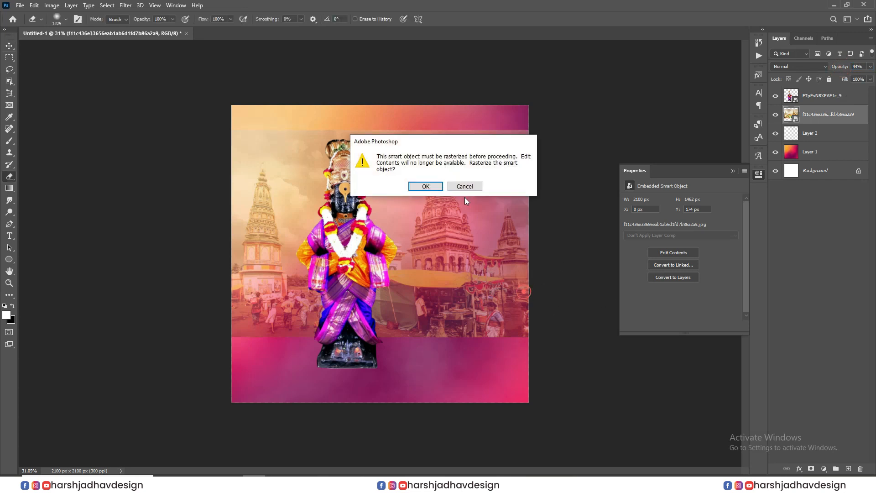
left_click(427, 186)
left_click(501, 289)
key("ctrl+z")
mouse_move(538, 348)
left_mouse_down()
mouse_move(209, 350)
mouse_move(411, 94)
mouse_move(563, 140)
mouse_move(135, 207)
left_mouse_up()
left_click_drag(592, 261, 560, 155)
scroll(397, 167, "down", 3)
Nudge the statue slightly to the left, to X 425 px
key("v")
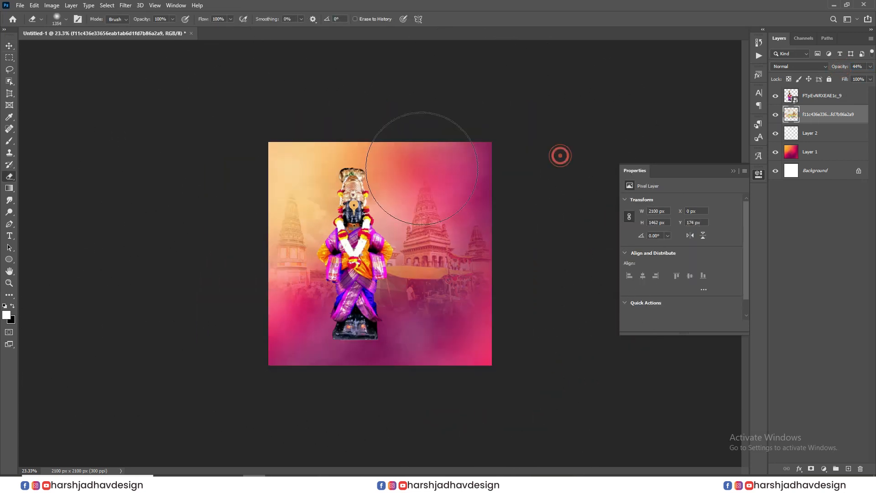
scroll(379, 238, "up", 2)
left_click_drag(363, 292, 360, 292)
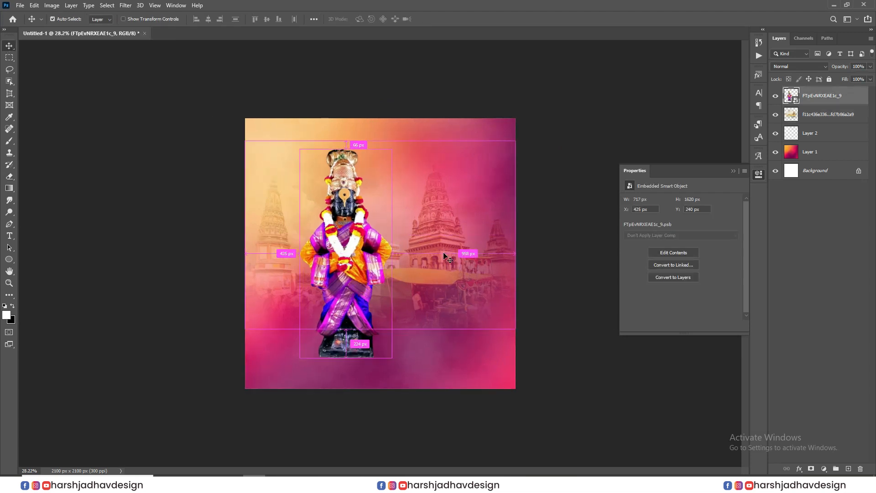
Soften the right-hand temple and the market area of the temple layer further with the eraser
left_click(447, 259, "ctrl")
key("e")
left_click(472, 237)
mouse_move(472, 237)
left_mouse_down()
mouse_move(583, 328)
mouse_move(429, 336)
left_mouse_up()
Enlarge the placed procession image to nearly the canvas width and position it along the bottom of the canvas
left_click_drag(489, 253, 560, 254)
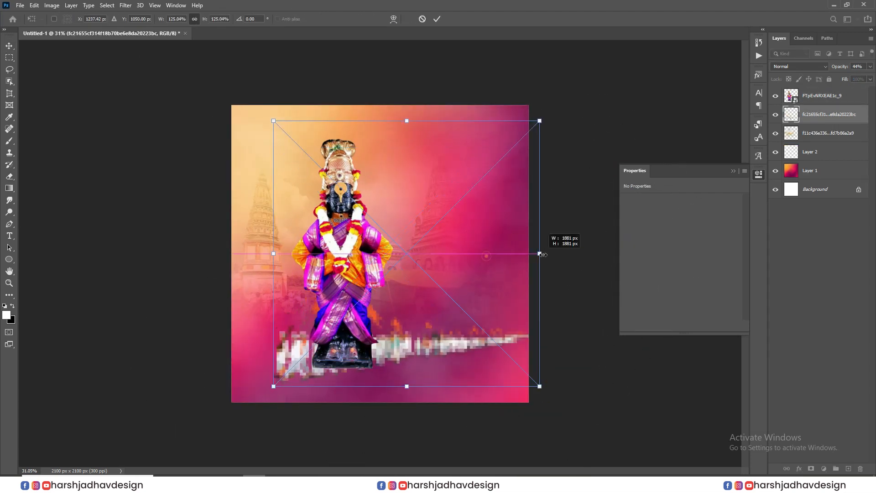
left_click_drag(507, 307, 475, 322)
double_click(475, 323)
scroll(475, 299, "down", 3)
left_click_drag(460, 366, 456, 365)
Move the statue layer beneath the procession layer so the marchers stand in front of the statue's base
left_click(354, 288, "ctrl")
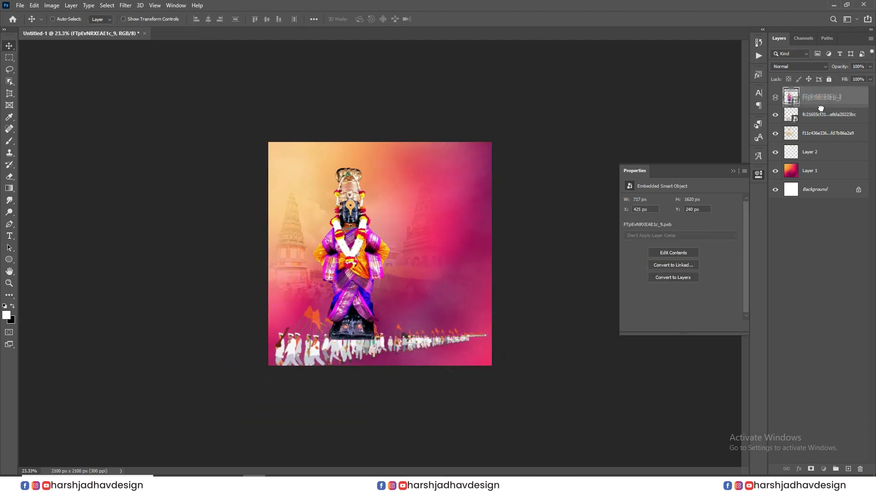
left_click_drag(821, 109, 821, 114)
scroll(400, 244, "down", 2)
scroll(377, 288, "up", 4)
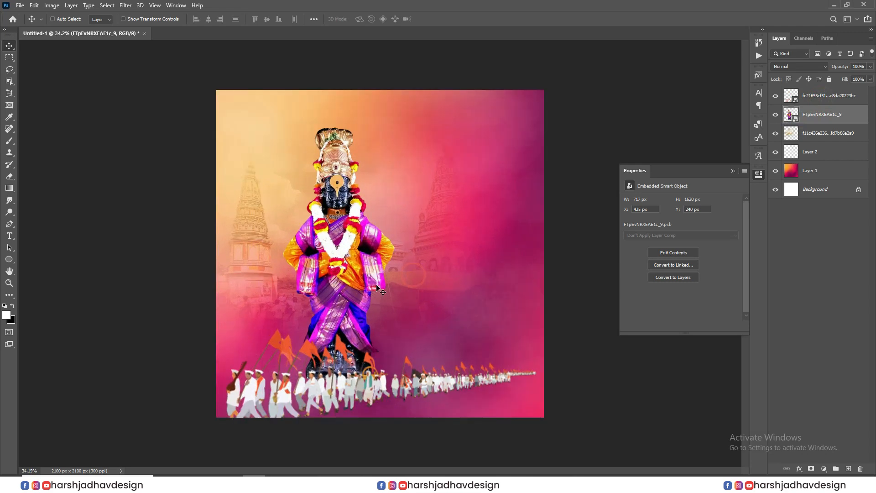
Open the procession layer in Camera Raw and set Exposure +0.55, Highlights +37, Clarity +52 and Vibrance +88
scroll(471, 337, "up", 4)
left_click_drag(458, 257, 539, 175)
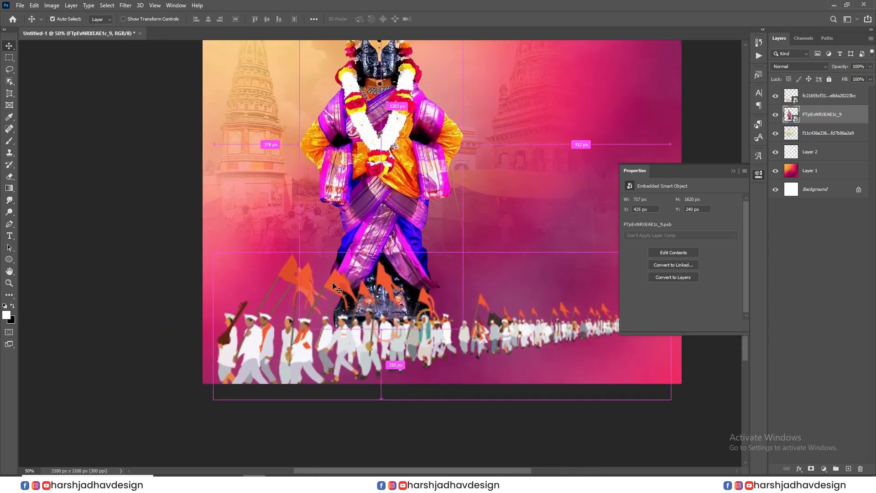
left_click(335, 284, "ctrl")
scroll(336, 288, "down", 2)
left_click(126, 5)
left_click(165, 63)
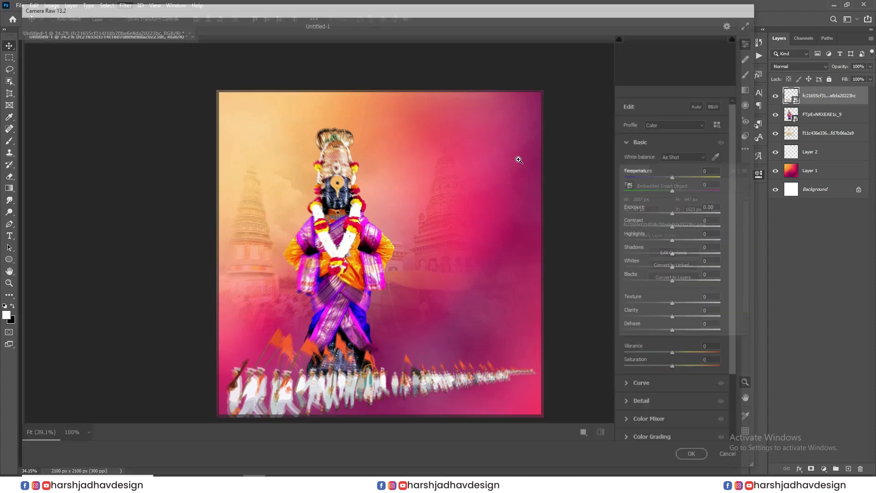
scroll(288, 379, "up", 4)
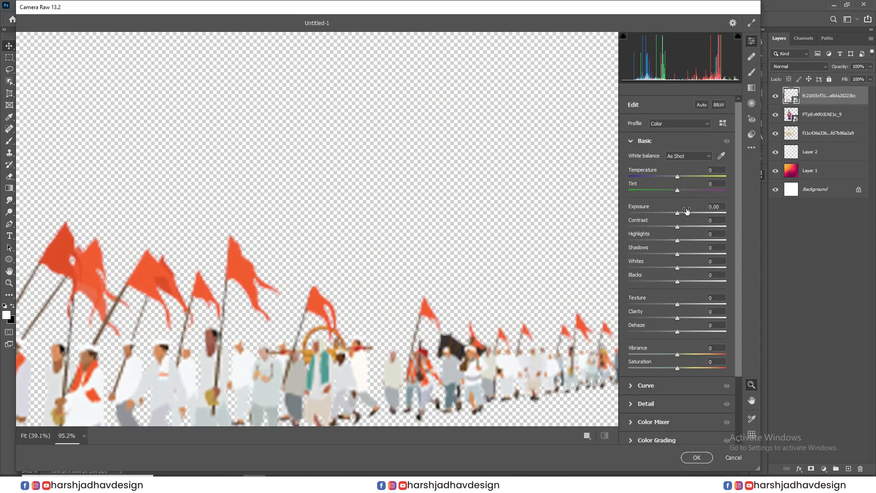
left_click(683, 213)
left_click(693, 232)
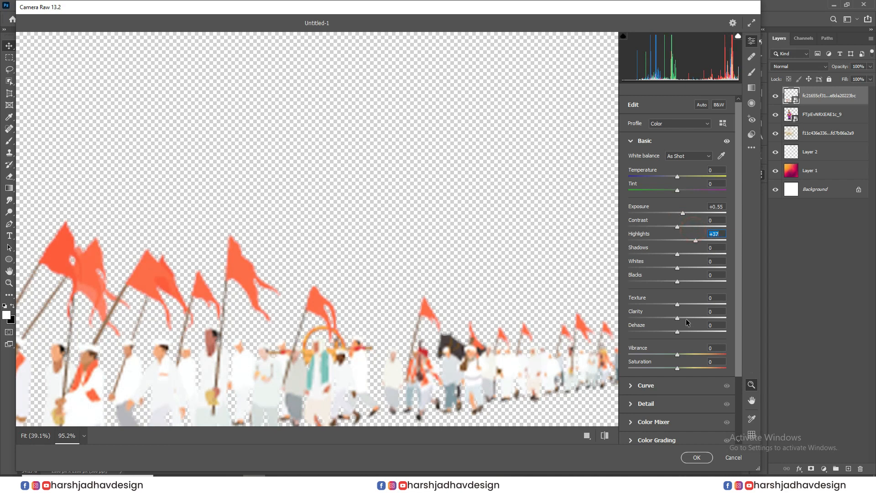
left_click_drag(690, 318, 703, 318)
left_click_drag(691, 355, 721, 355)
Set Noise Reduction to 92 and Color Noise Reduction to 84, and apply the Camera Raw filter to the procession
left_click_drag(463, 309, 420, 313)
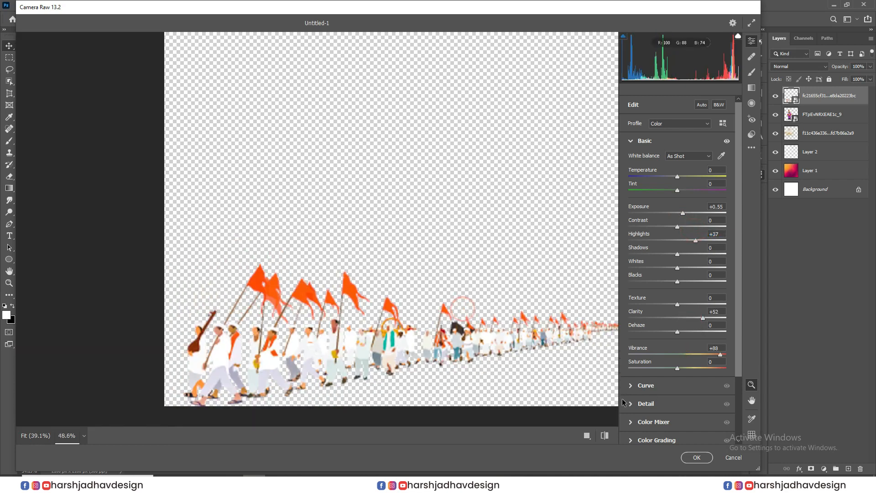
left_click(659, 404)
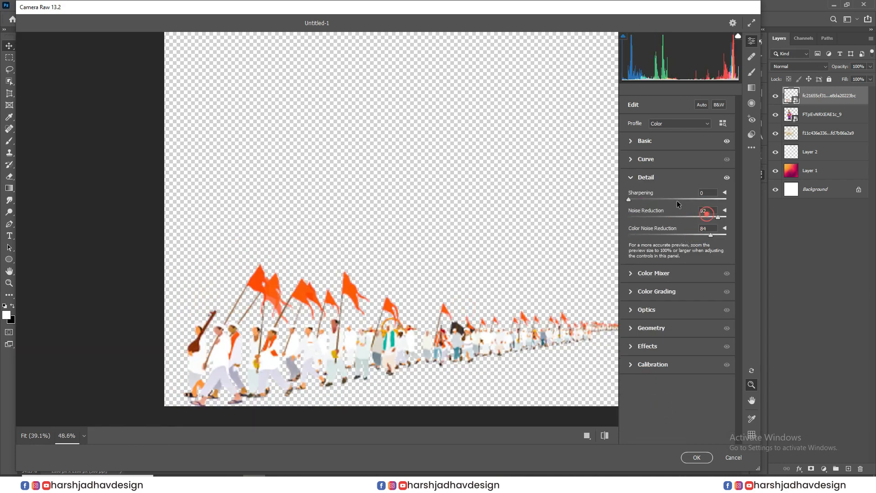
left_click(394, 282)
left_click(695, 457)
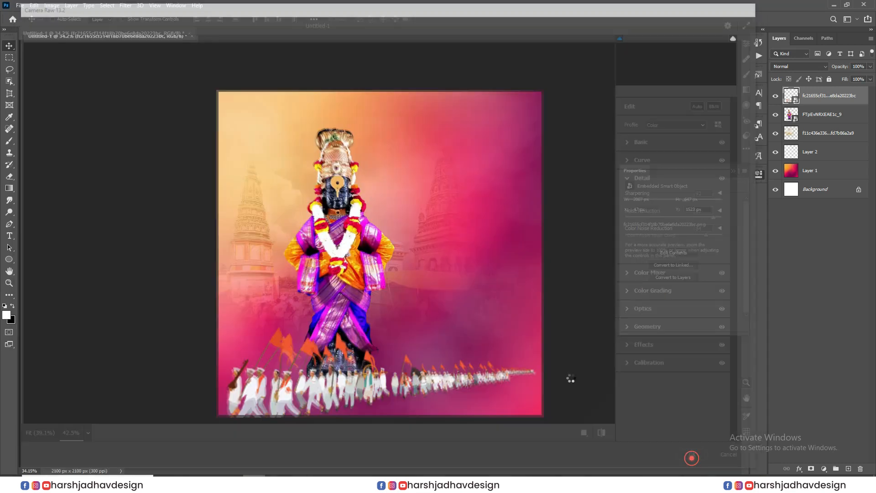
scroll(429, 286, "down", 3)
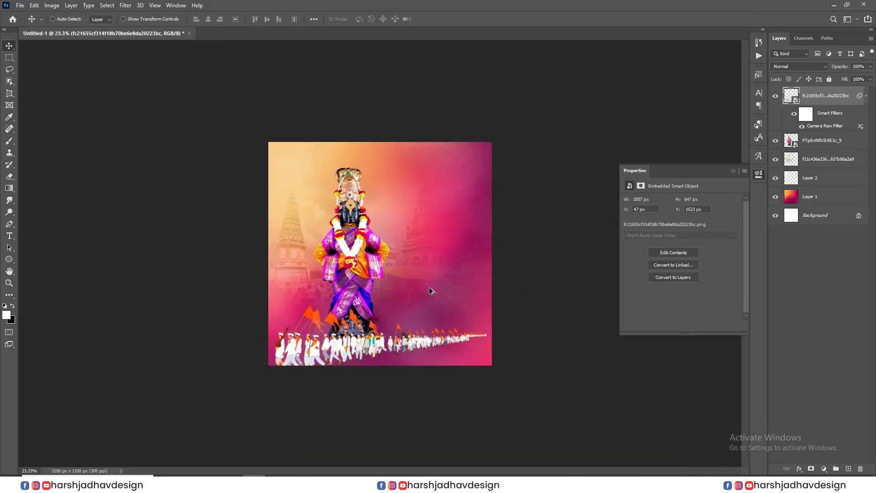
Add a Color Balance adjustment layer directly above the temple layer
left_click(368, 252, "ctrl")
scroll(309, 434, "up", 2)
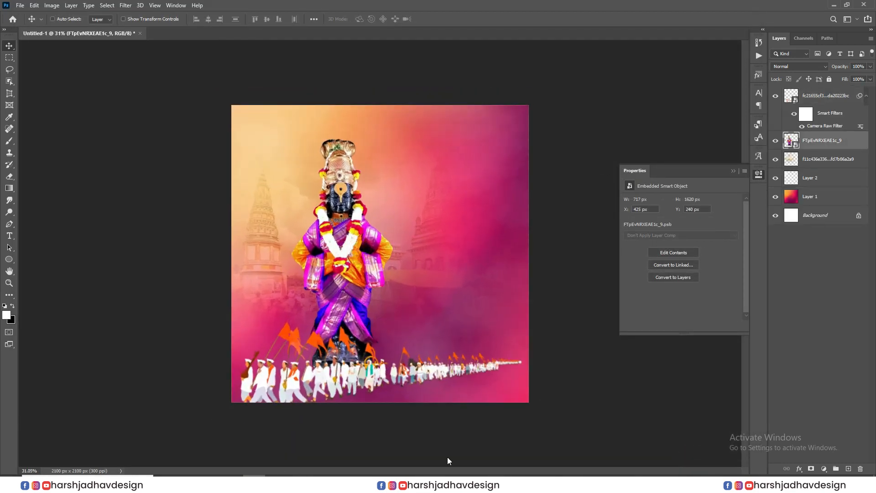
left_click(828, 165)
left_click(824, 179)
left_click(828, 168)
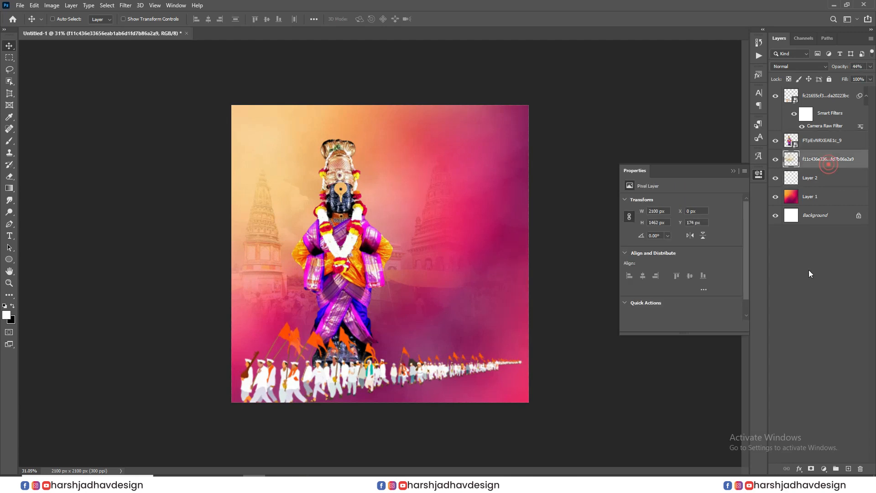
left_click(824, 469)
left_click(829, 384)
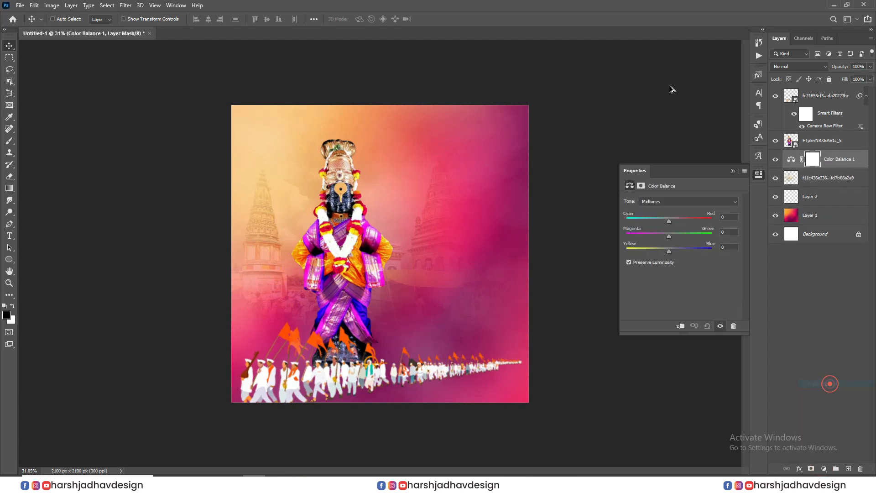
Set the Color Balance midtones to Cyan–Red +80 and Yellow–Blue -100
scroll(673, 89, "down", 1)
left_click_drag(669, 221, 696, 229)
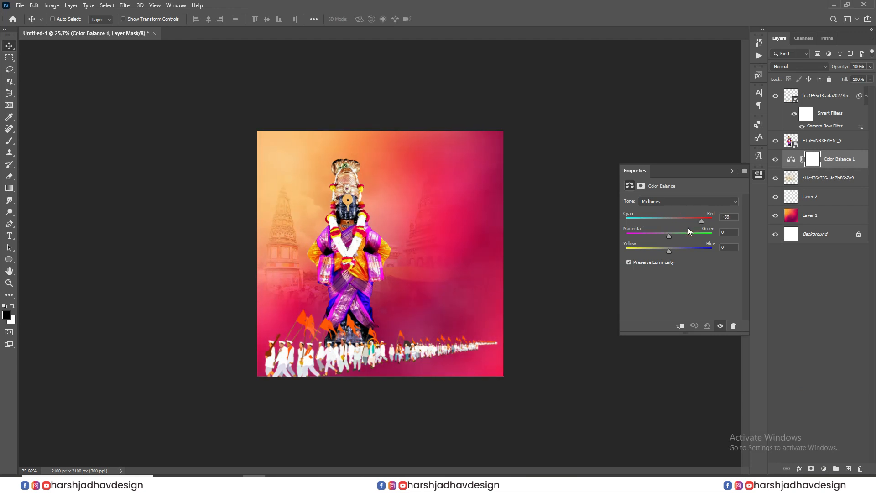
left_click_drag(643, 250, 608, 256)
scroll(378, 242, "down", 4)
scroll(407, 235, "up", 6)
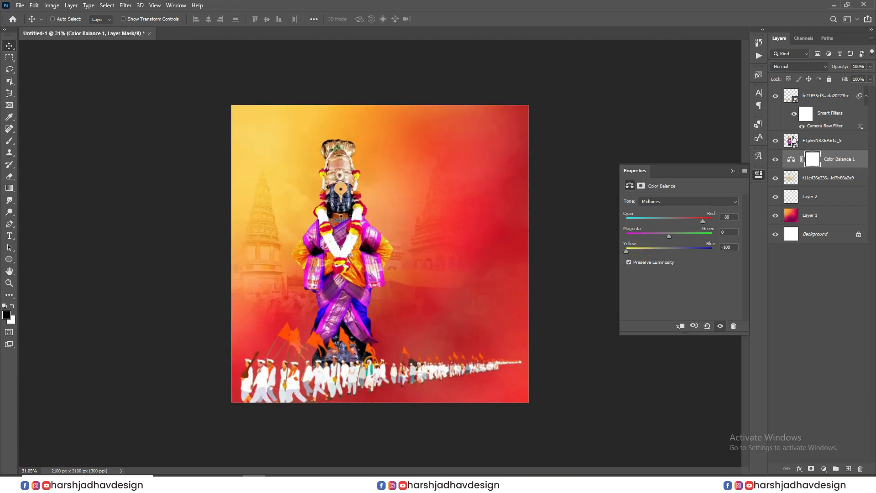
left_click(733, 170)
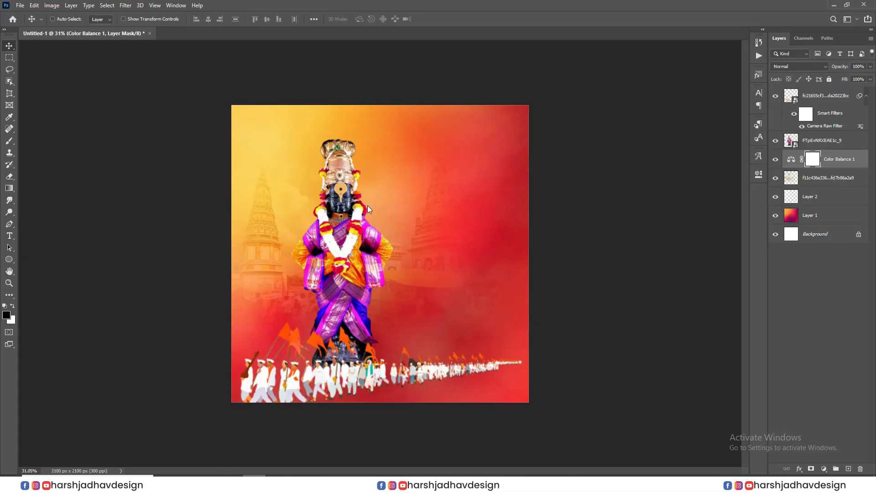
Paste the Devanagari calligraphy title and scale and position it to the right of the statue
key("ctrl+v")
left_click_drag(380, 144, 379, 271)
left_click_drag(391, 315, 445, 212)
left_click_drag(434, 260, 434, 273)
left_click_drag(440, 228, 437, 257)
key("Return")
scroll(449, 217, "up", 6)
Apply a Hue/Saturation adjustment to the calligraphy title to turn it white
key("ctrl+u")
left_click(522, 112)
scroll(519, 274, "down", 6)
left_click(516, 275)
scroll(440, 217, "up", 5)
scroll(432, 273, "up", 7)
scroll(382, 262, "down", 9)
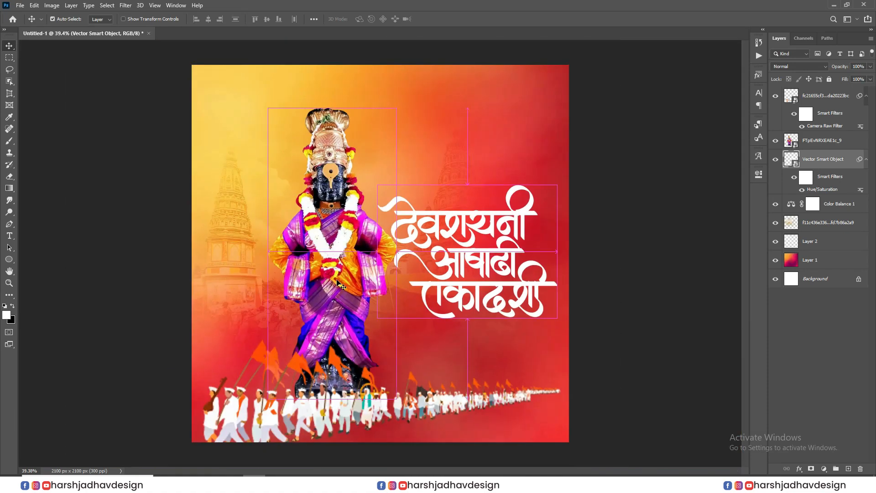
Select the statue together with the calligraphy title and shift both slightly to the left
left_click(372, 263, "ctrl+shift")
left_click_drag(464, 286, 453, 286)
scroll(523, 313, "down", 3)
scroll(517, 257, "up", 4)
scroll(507, 353, "up", 2)
left_click_drag(517, 347, 522, 263)
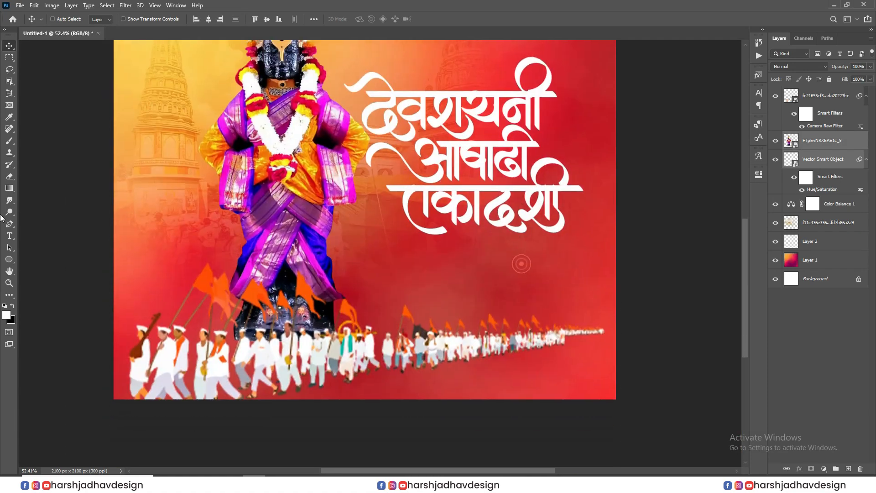
Add a two-line greeting text above the calligraphy title reading "निमित्त सर्वांना" and "भक्तिमय शुभेच्छा..!"
left_click(9, 236)
scroll(379, 141, "down", 3)
left_click(378, 141)
type("n")
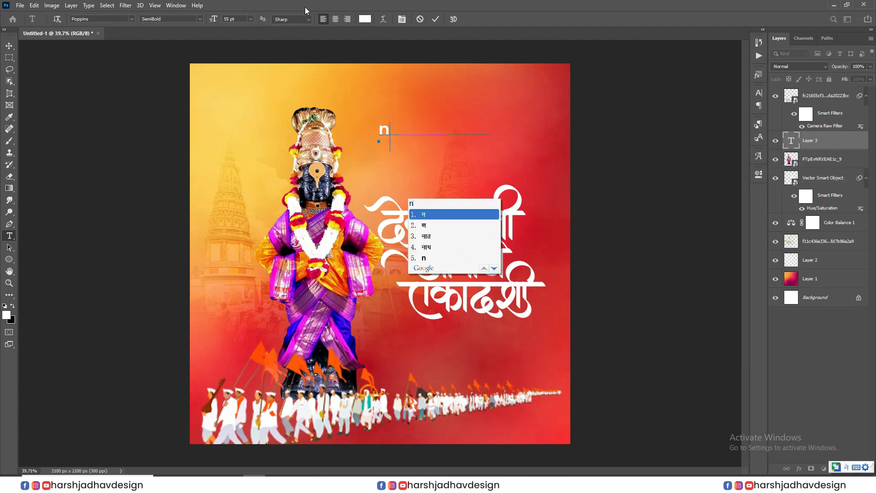
type("amitit sarvanna ")
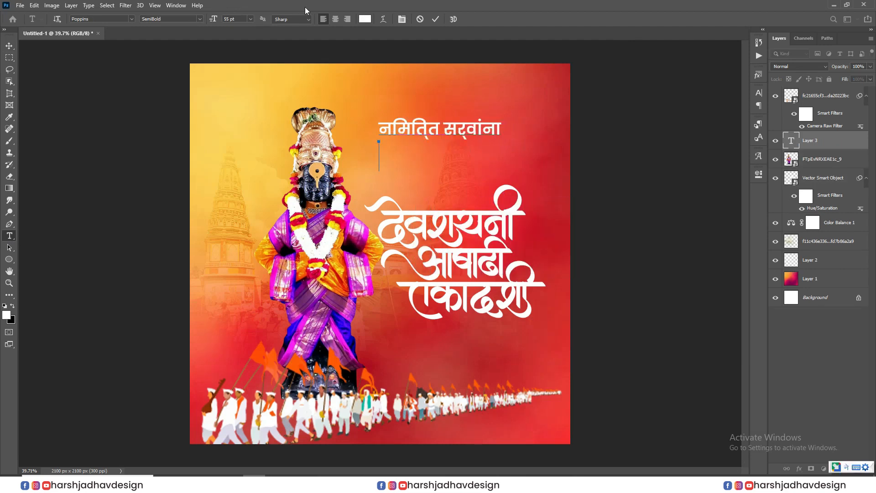
type("bhaktimay")
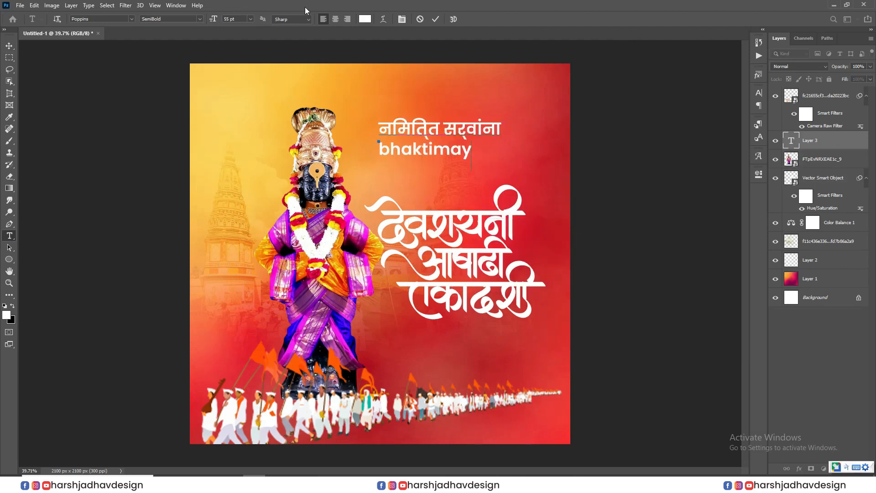
type(" shubhechha")
type("..!")
Change the paragraph layout option for the whole greeting so the Devanagari characters join correctly
key("ctrl+a")
left_click(754, 94)
left_click(703, 89)
left_click(745, 90)
left_click(771, 137)
Move the greeting text below the calligraphy title and scale it down to fit above the procession
left_click(9, 46)
scroll(449, 221, "up", 3)
left_click_drag(480, 239, 476, 168)
left_click_drag(473, 113, 472, 388)
key("ctrl+0")
key("ctrl+t")
left_click_drag(501, 337, 479, 325)
key("Return")
Cut "भक्तिमय शुभेच्छा..!" out of the greeting so its layer holds only "निमित्त सर्वांना"
scroll(412, 332, "up", 8)
double_click(424, 326)
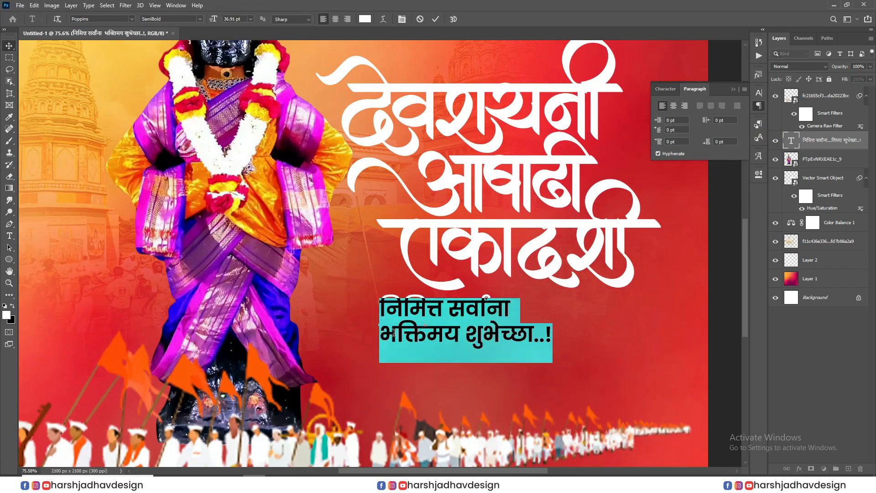
left_click_drag(384, 337, 583, 343)
key("ctrl+x")
left_click(626, 366)
scroll(441, 331, "up", 3)
Duplicate the first greeting line below itself, replace its text with "भक्तिमय शुभेच्छा..!", and cut the last word out, leaving "भक्तिमय"
right_click(438, 304)
left_click(455, 313)
right_click(458, 297)
left_click(470, 303)
left_click_drag(449, 303, 716, 346)
double_click(447, 344)
key("ctrl+a")
key("ctrl+v")
key("ctrl+x")
left_click(662, 349)
Resize the "भक्तिमय" line and position it just under the first greeting line
left_click_drag(427, 352, 473, 335)
key("ctrl+t")
key("Return")
scroll(435, 334, "up", 4)
left_click_drag(411, 333, 412, 332)
scroll(349, 228, "down", 3)
Change the text color of the "भक्तिमय" line to a light yellow-orange
left_click(666, 89)
left_click(726, 141)
left_click(278, 59)
left_click(279, 53)
left_click_drag(694, 141, 692, 117)
left_click(841, 109)
Duplicate the "भक्तिमय" line, replace it with white 50 pt "शु भे च्छा..!" with gaps between syllables, and place it underneath
scroll(326, 296, "down", 3)
left_click_drag(375, 301, 446, 300)
double_click(446, 301)
key("ctrl+v")
left_click_drag(660, 121, 661, 122)
left_click(411, 308)
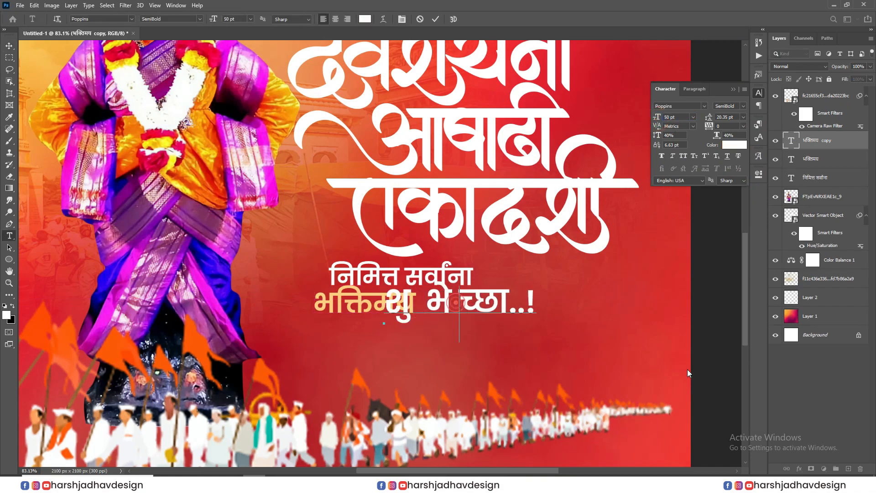
left_click(12, 48)
left_click_drag(507, 326, 467, 355)
Draw a small circle with a yellow fill and place it in the gap between "शु" and "भे"
scroll(398, 341, "up", 7)
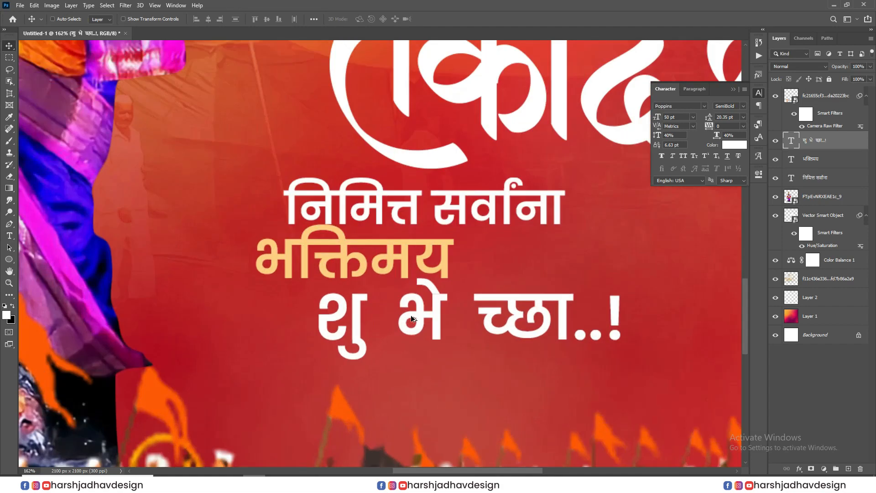
right_click(8, 260)
left_click(61, 278)
scroll(382, 342, "up", 6)
left_click_drag(356, 283, 397, 324)
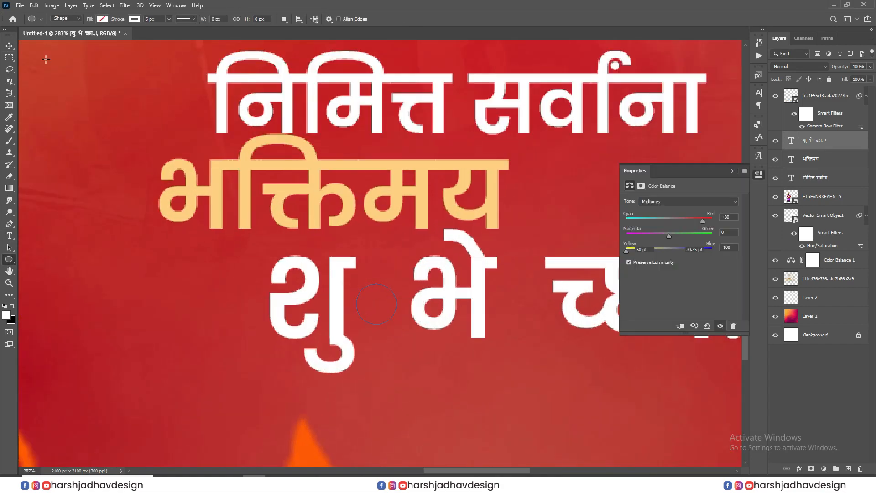
left_click(629, 243)
left_click(9, 48)
scroll(430, 348, "up", 4)
left_click_drag(381, 309, 381, 304)
Adjust the spacing of the last greeting line and duplicate the yellow circle into the gap between "भे" and "च्छा"
scroll(382, 297, "down", 4)
scroll(501, 279, "down", 8)
left_click_drag(501, 278, 435, 283)
left_click_drag(391, 267, 482, 283)
Select the three greeting lines with both circles, scale them together, and position them below the calligraphy title
left_click(458, 240, "ctrl+shift")
left_click(480, 289, "ctrl+shift")
left_click(828, 162, "ctrl")
left_click(848, 142, "ctrl")
scroll(425, 277, "down", 2)
scroll(482, 283, "down", 2)
left_click_drag(482, 284, 491, 315)
scroll(541, 299, "down", 3)
key("ctrl+t")
key("Return")
scroll(462, 337, "up", 2)
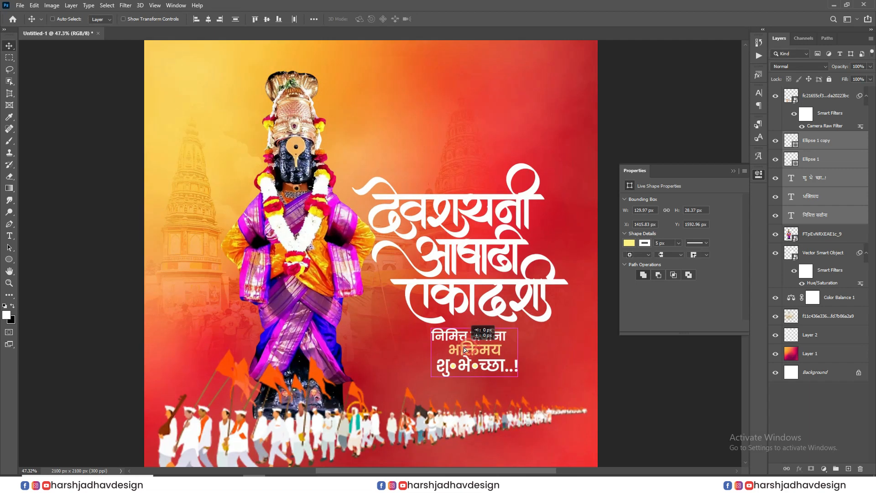
left_click_drag(465, 349, 464, 352)
Draw a vertical bar about 22 × 245 px to the left of the greeting, with a white fill and no stroke
scroll(464, 352, "up", 4)
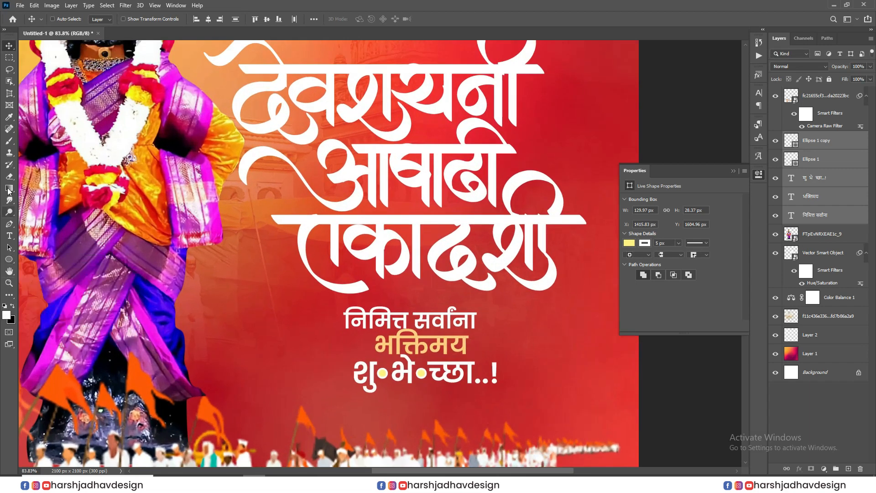
left_click(47, 263)
scroll(309, 377, "up", 1)
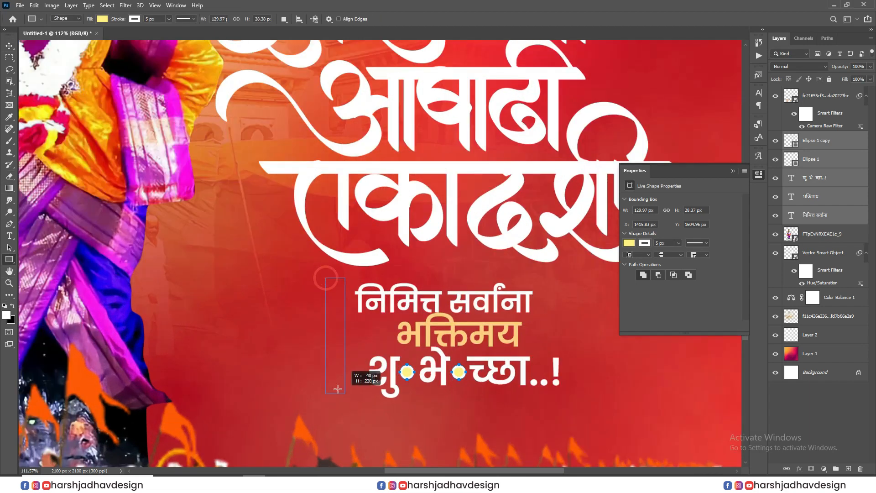
left_click_drag(337, 401, 337, 403)
left_click(645, 228)
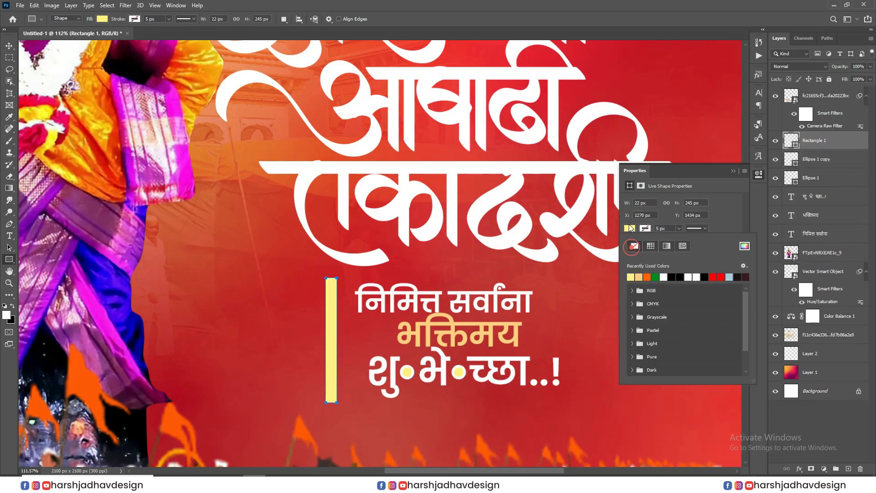
Duplicate the white vertical bar and place the copy to the right of the greeting text
left_click(9, 46)
scroll(388, 324, "up", 1)
left_click_drag(339, 314, 565, 325)
scroll(320, 312, "down", 1)
scroll(467, 293, "down", 4)
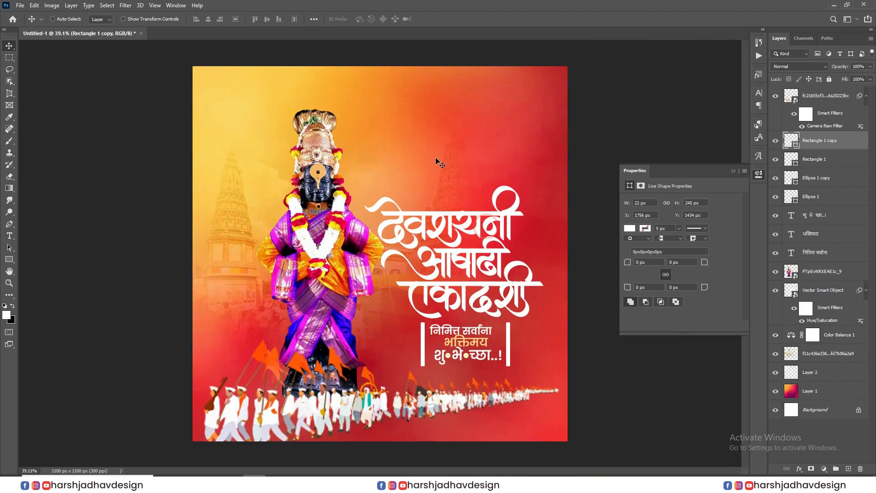
Add a Brightness/Contrast adjustment above the Color Balance layer with brightness -76 and contrast 33
scroll(484, 224, "up", 7)
left_click(493, 229, "ctrl")
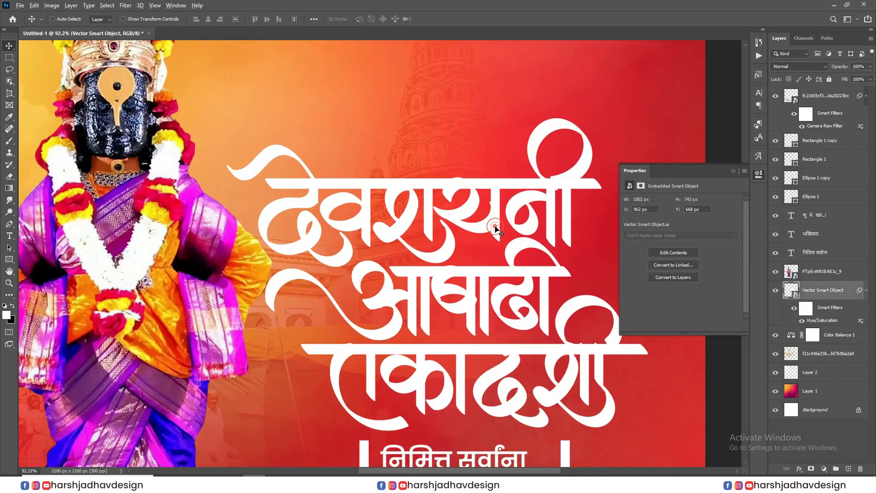
scroll(489, 247, "down", 4)
scroll(418, 281, "up", 3)
scroll(418, 285, "down", 4)
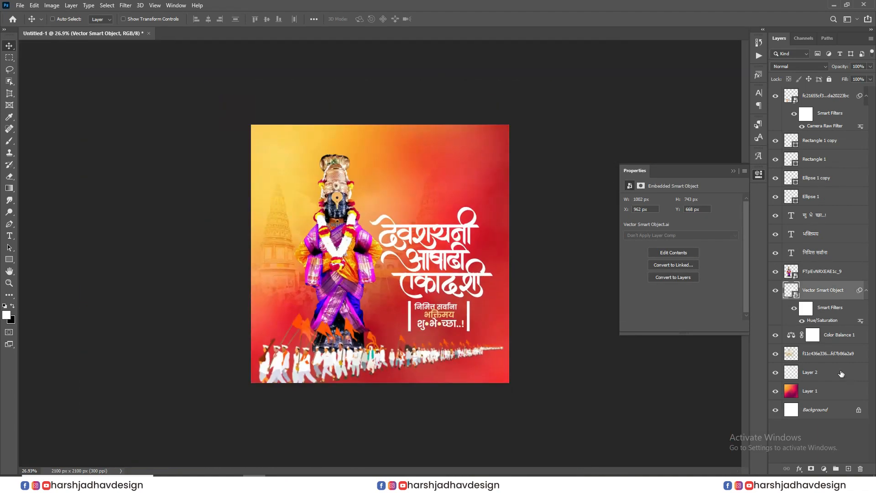
left_click(842, 340)
left_click(823, 469)
left_click(842, 334)
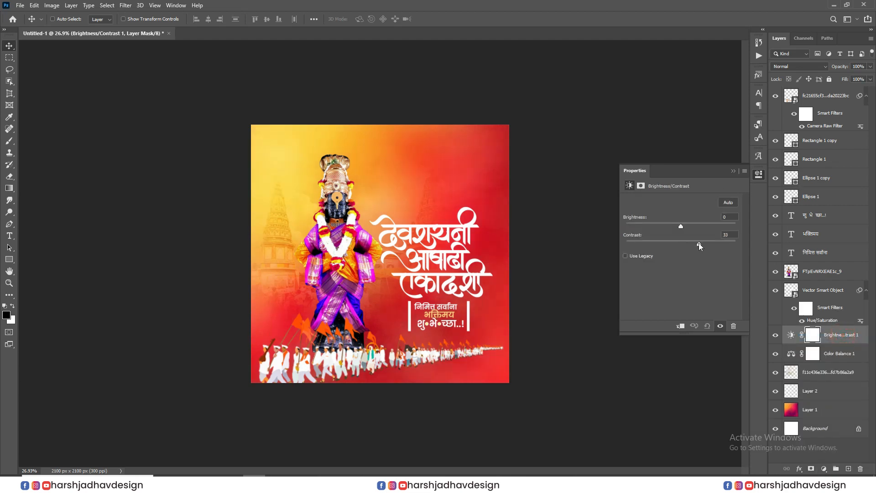
left_click_drag(681, 226, 651, 229)
scroll(514, 168, "down", 1)
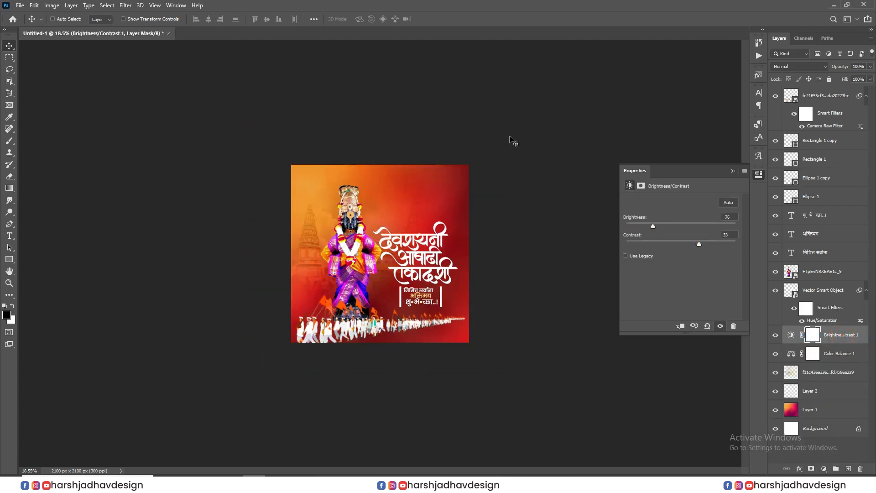
Select the calligraphy title together with the greeting lines, circles and bars, and move them all upward
scroll(565, 165, "up", 2)
left_click(826, 291)
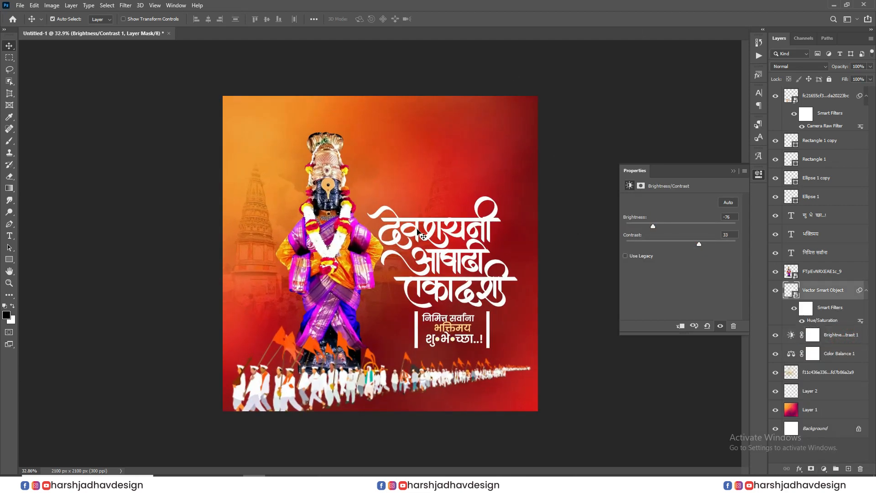
left_click(833, 249, "ctrl")
left_click(821, 233, "ctrl")
left_click(822, 215, "ctrl")
left_click(822, 196, "ctrl")
left_click(822, 177, "ctrl")
left_click(822, 159, "ctrl")
left_click(822, 140, "ctrl")
left_click_drag(424, 313, 423, 283)
Nudge the selected title and greeting group slightly downward, and select only the calligraphy title
scroll(456, 186, "up", 1)
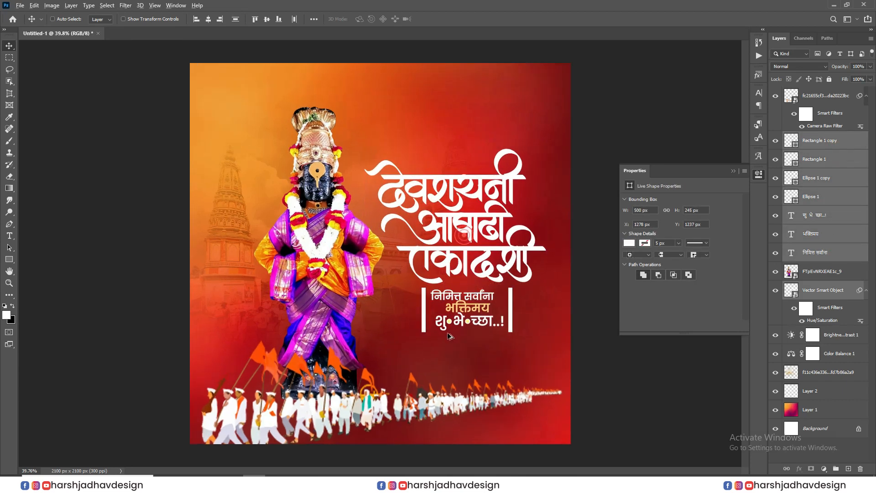
scroll(470, 332, "down", 3)
scroll(417, 177, "up", 2)
left_click_drag(448, 223, 448, 225)
scroll(417, 116, "up", 2)
scroll(431, 178, "down", 2)
scroll(451, 143, "up", 4)
scroll(437, 256, "down", 4)
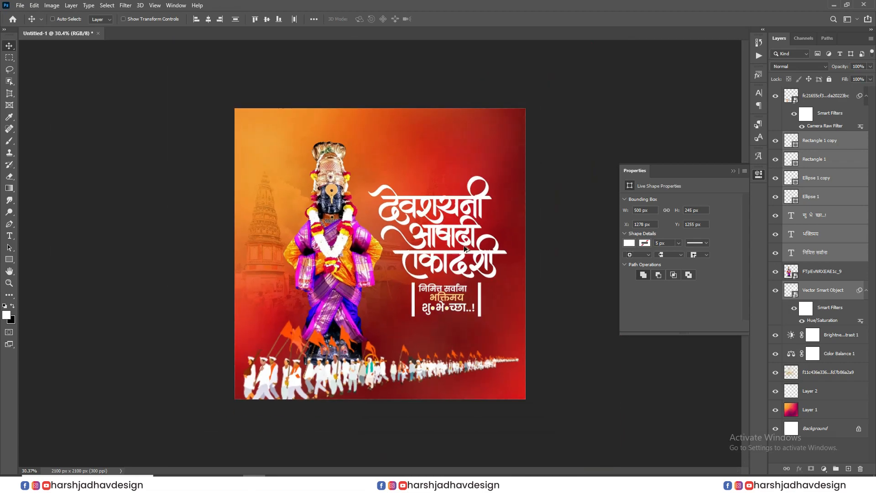
scroll(437, 264, "up", 5)
left_click(462, 248, "ctrl")
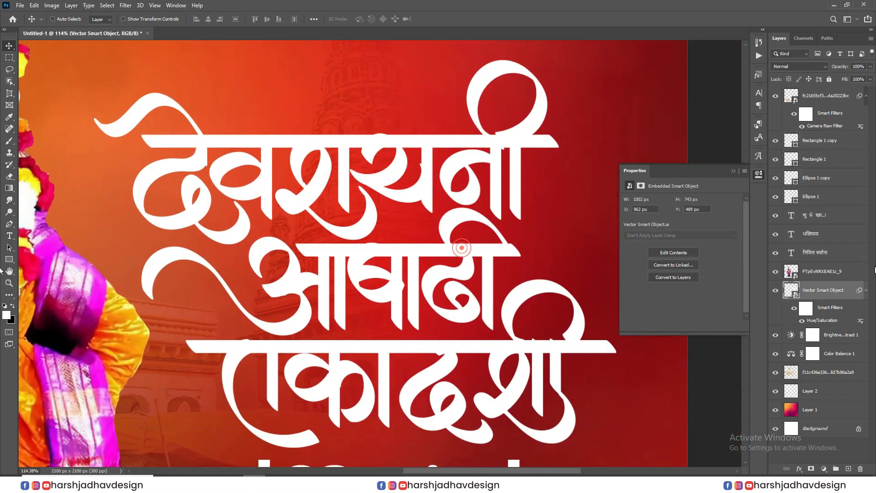
double_click(856, 295)
left_click(553, 219)
left_click(735, 233)
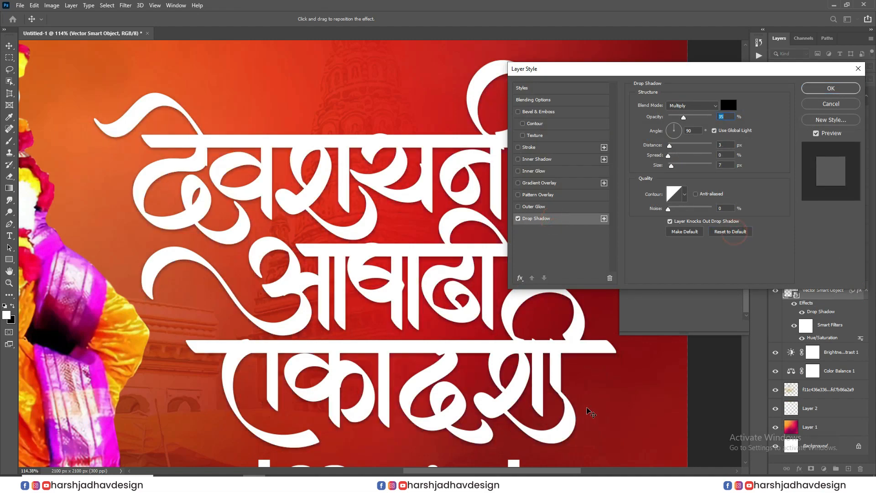
left_click(834, 105)
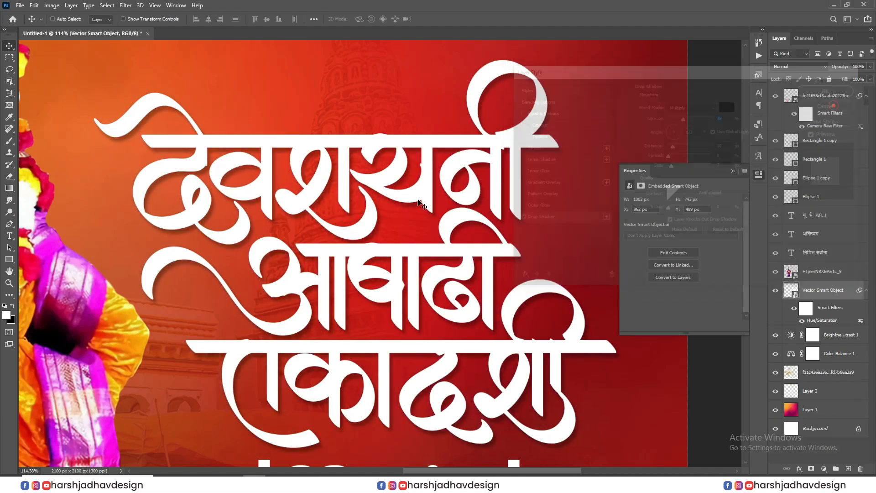
Duplicate the calligraphy title and darken the lower copy to black with a Hue/Saturation adjustment
scroll(443, 229, "down", 2)
key("ctrl+j")
left_click(824, 333)
key("ctrl+u")
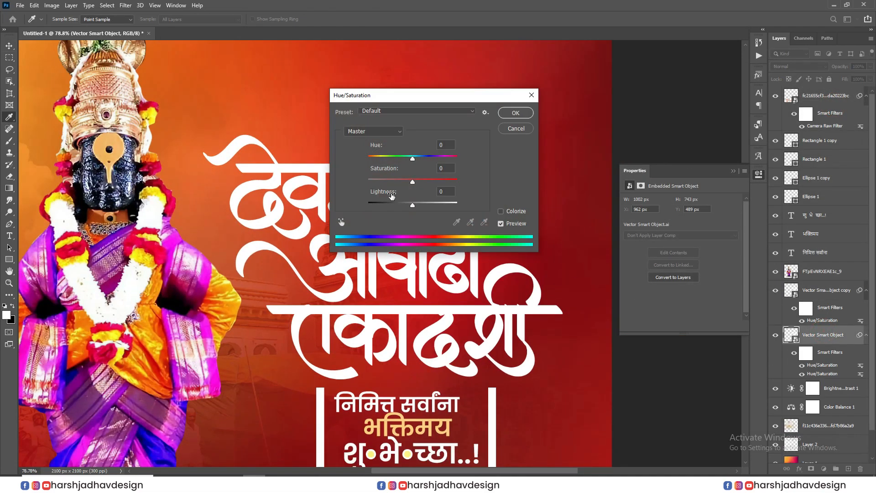
left_click(516, 113)
Start a Path Blur on the black title copy, angle its path diagonally down to the right, and choose Rear Sync Flash
scroll(294, 133, "down", 2)
left_click(125, 5)
mouse_move(178, 112)
left_click(255, 143)
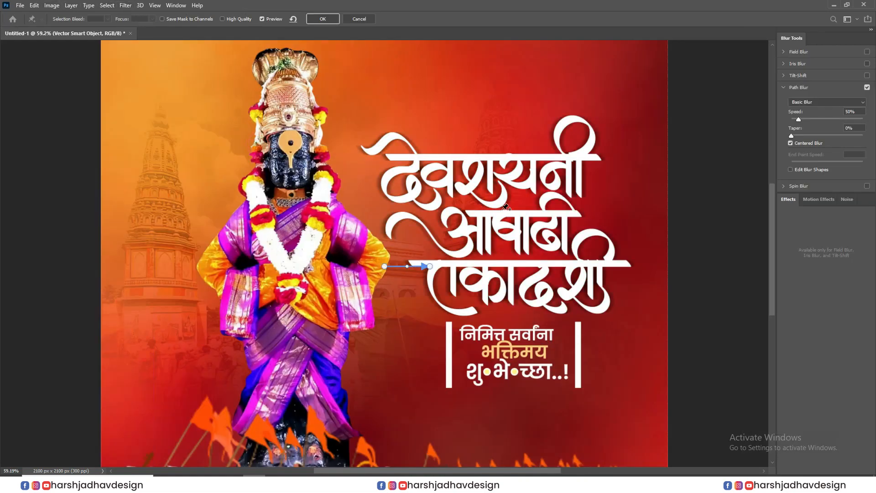
left_click_drag(388, 269, 493, 232)
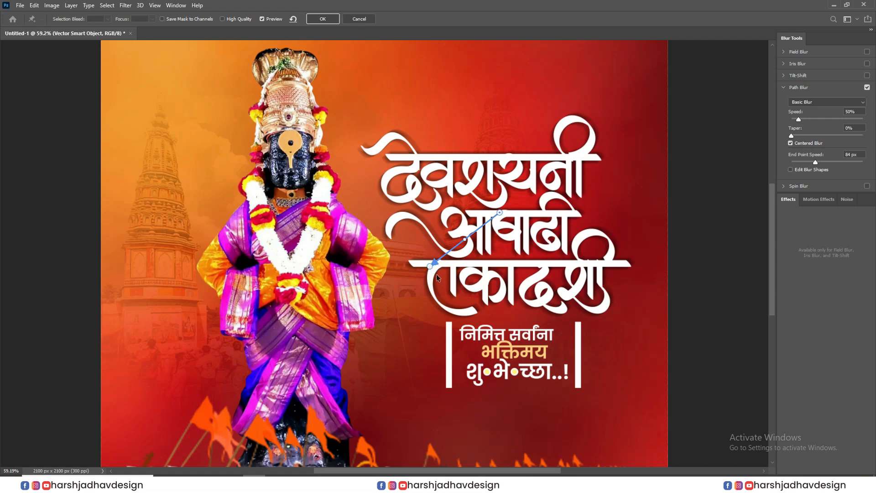
left_click_drag(437, 274, 598, 383)
key("Down")
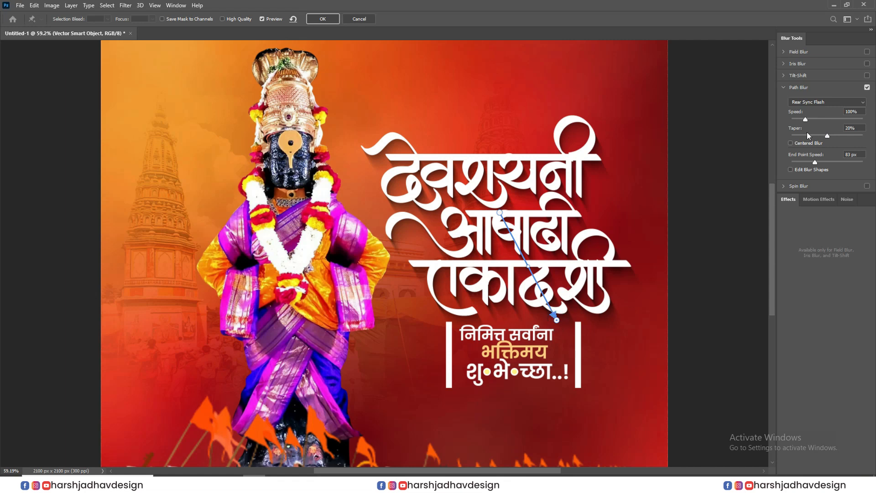
Set the blur speed to 73%, shorten the path to point almost straight down, and apply the Path Blur
left_click_drag(805, 120, 798, 119)
left_click_drag(809, 121, 800, 125)
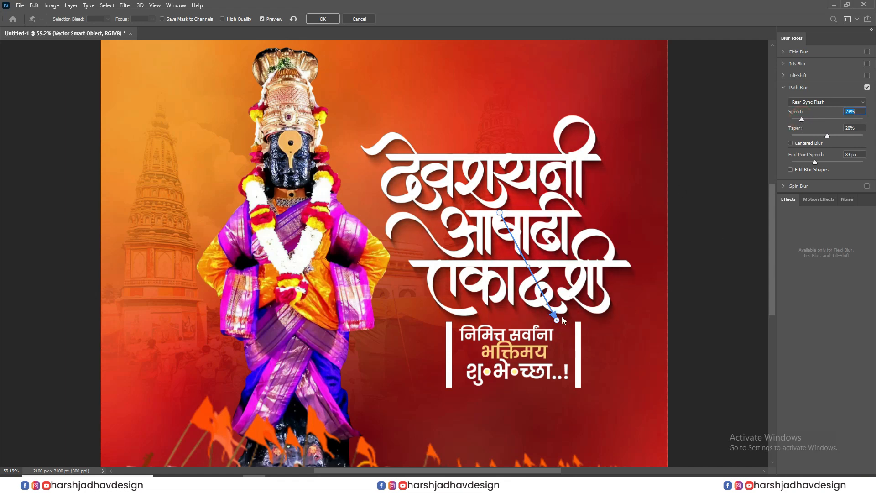
left_click_drag(569, 377, 511, 261)
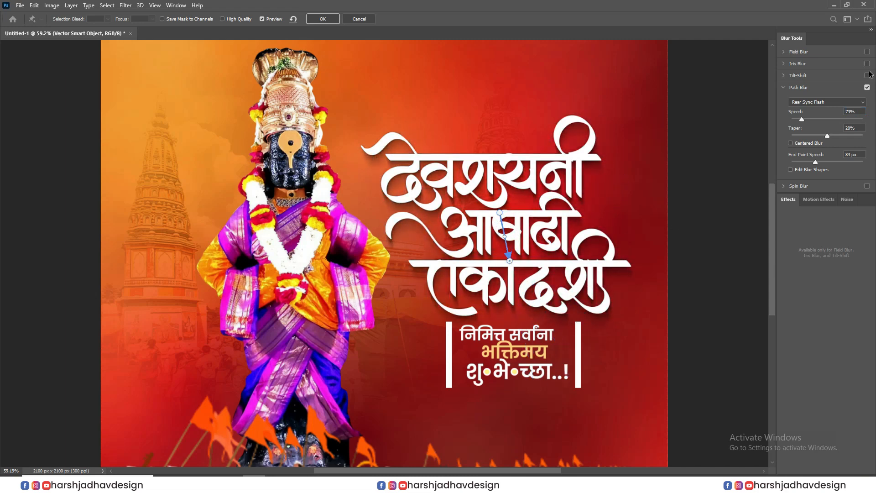
left_click(319, 18)
Check the white title against its blurred shadow and lower the shadow layer's opacity to 58%
left_click(835, 292)
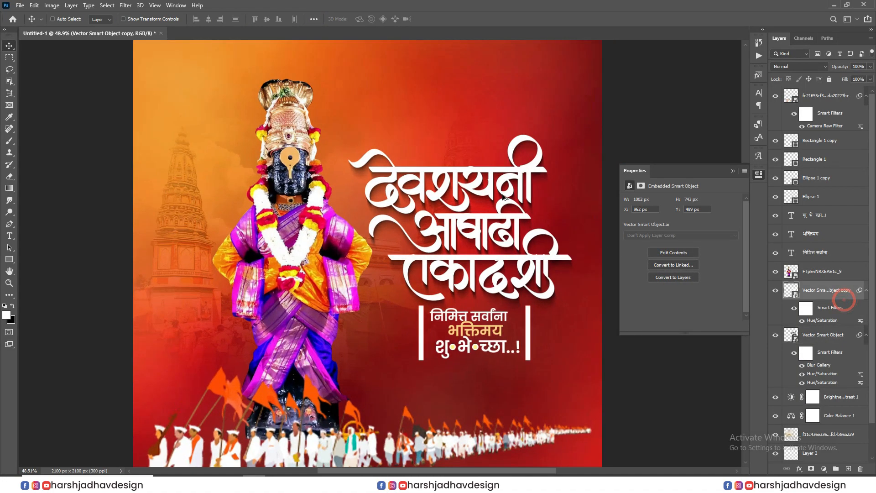
left_click(775, 291)
left_click(775, 291)
scroll(538, 212, "down", 6)
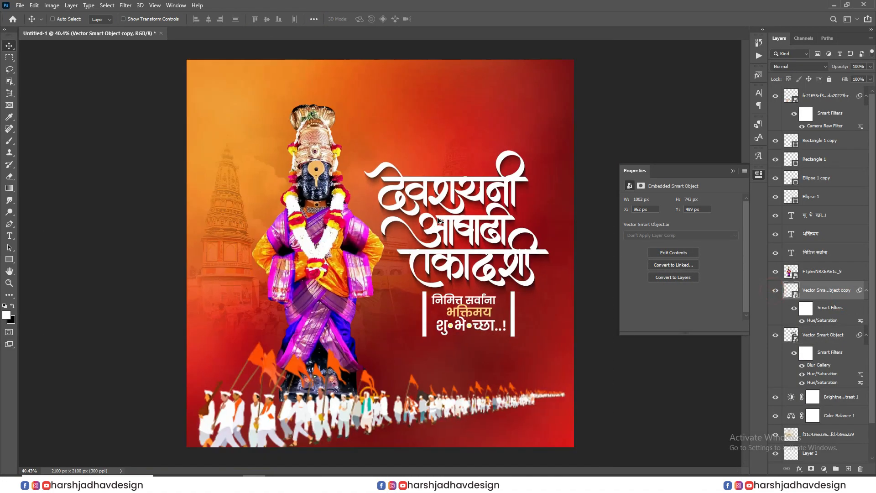
left_click(820, 329)
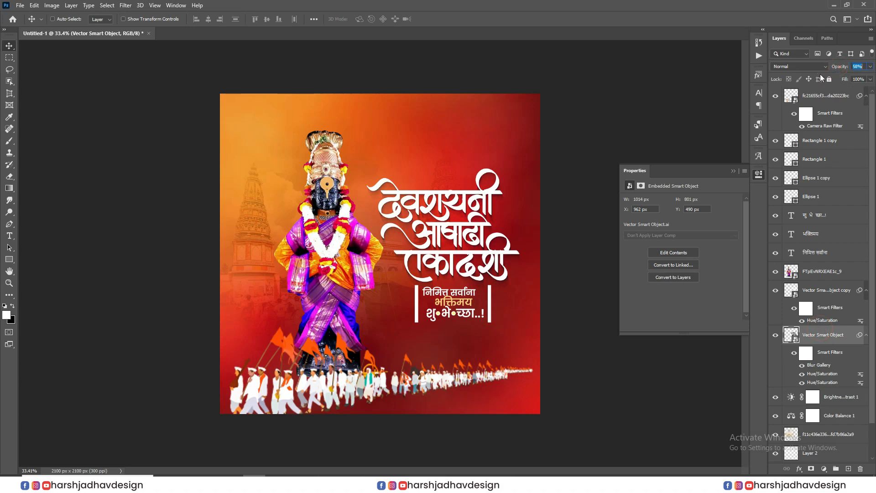
Apply a white Color Dodge Inner Shadow to the white title with 60% opacity, distance 1 px, choke 100% and size 1 px
scroll(514, 244, "up", 8)
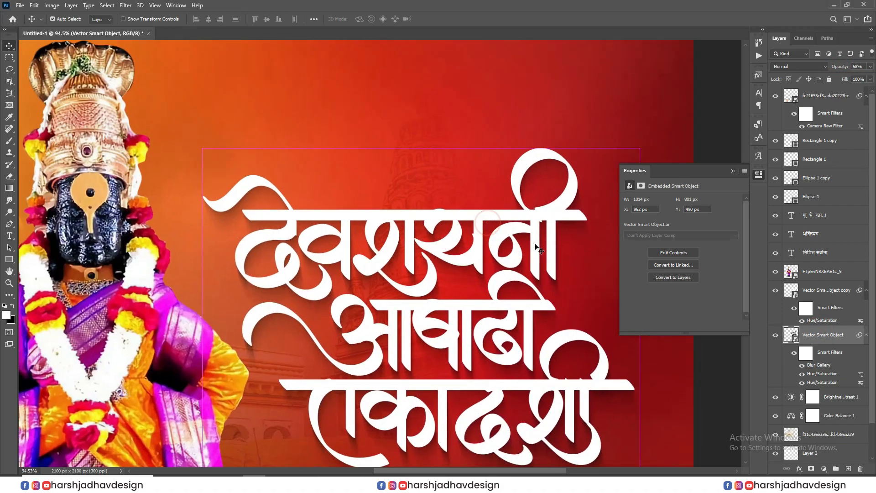
left_click(534, 247, "ctrl")
scroll(456, 269, "up", 3)
scroll(430, 274, "down", 7)
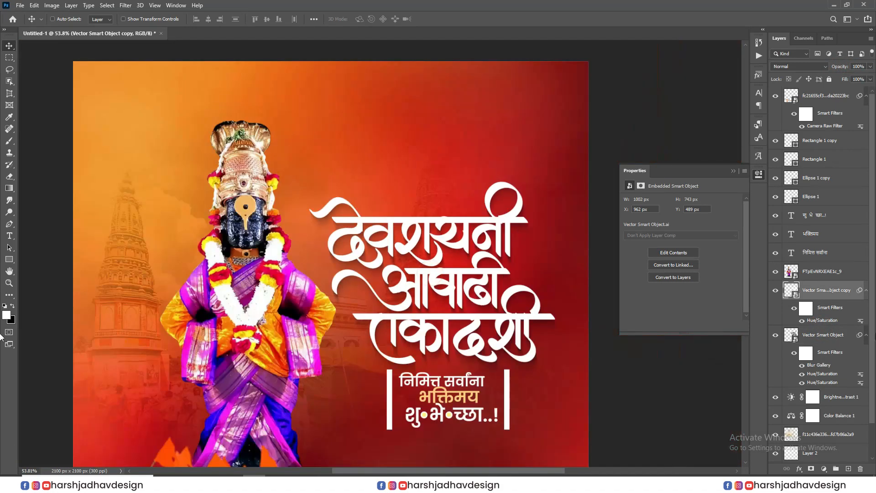
double_click(852, 299)
left_click(561, 157)
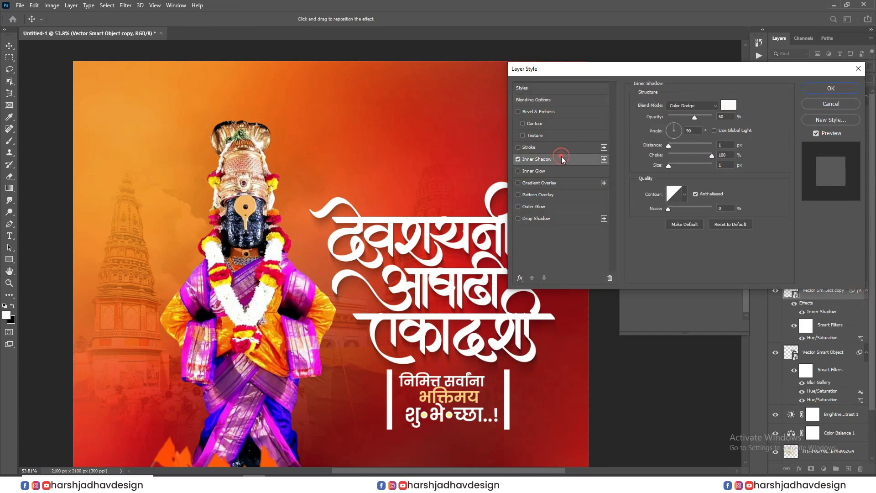
left_click(832, 90)
Add a layer above the white title and draw a pale yellow rectangle about 1265 by 1143 px covering the title
scroll(419, 220, "down", 4)
scroll(432, 221, "up", 4)
left_click(848, 468)
scroll(492, 313, "down", 3)
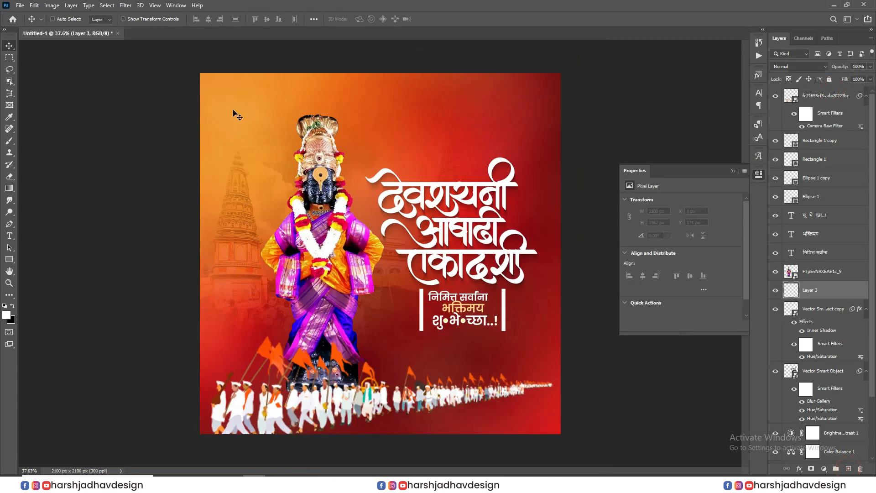
key("u")
left_click_drag(526, 297, 563, 340)
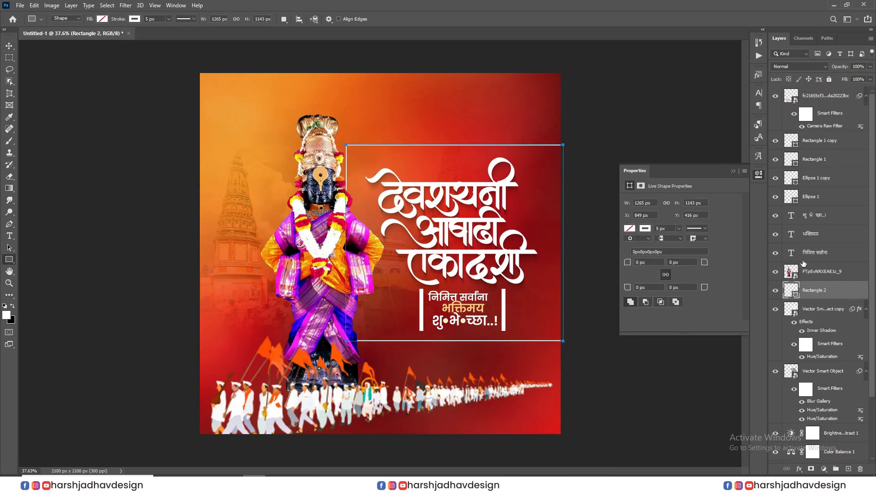
left_click(645, 228)
left_click(638, 278)
Clip the yellow rectangle to the white title and apply a gold metallic layer style from the 10000+ Styles (TMG) set
left_click(793, 300, "alt")
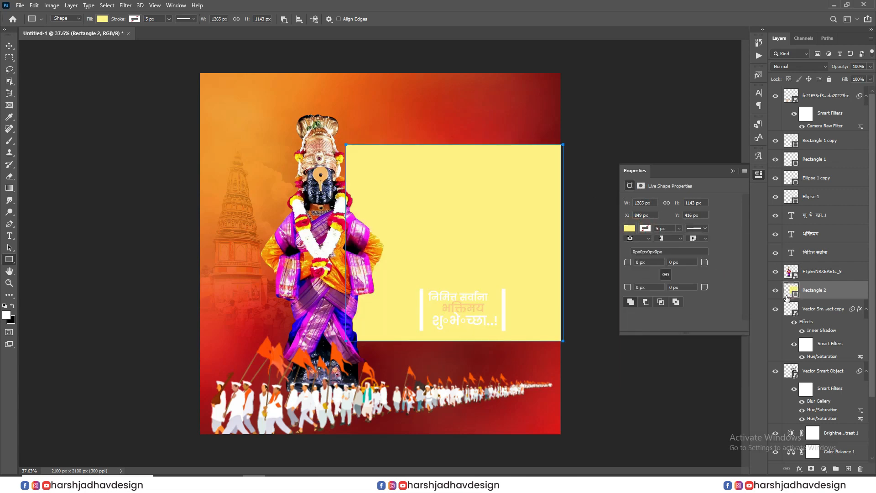
left_click(794, 299, "alt")
key("v")
scroll(539, 219, "down", 3)
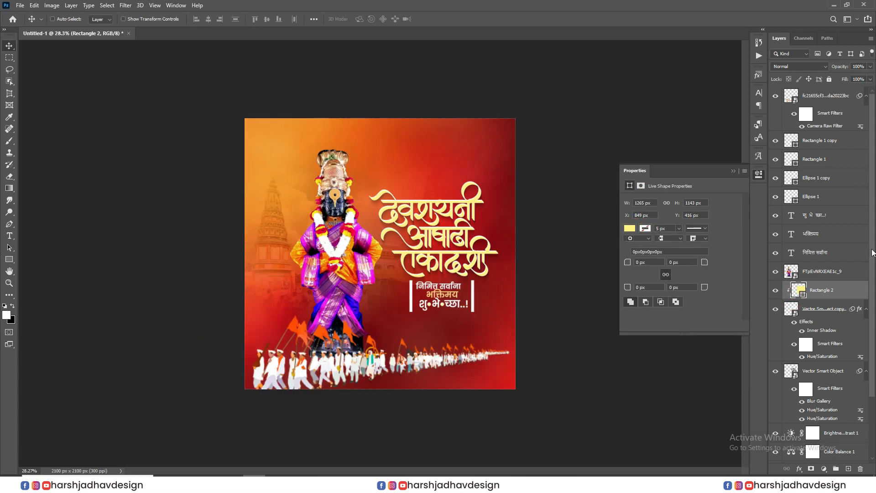
left_click(758, 75)
left_click(696, 261)
left_click(667, 261)
scroll(451, 256, "up", 2)
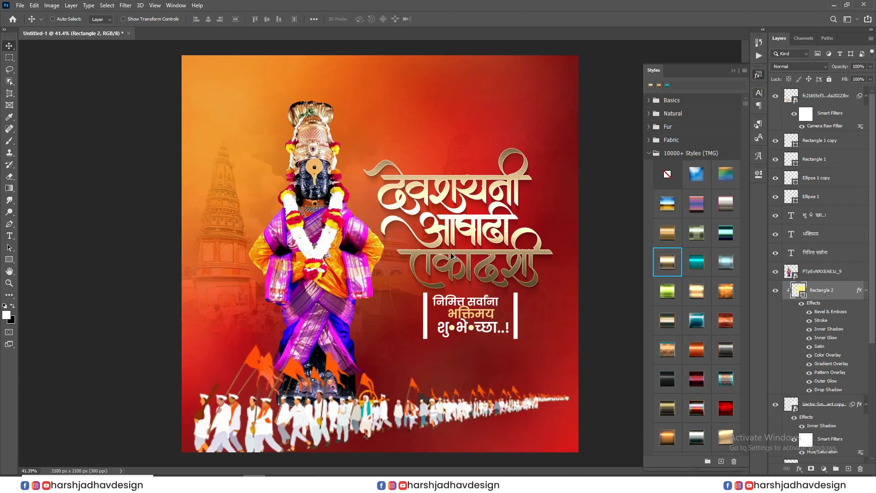
Stretch the gold rectangle downward to about 121% height and shift it slightly to adjust the gradient across the title
scroll(452, 256, "down", 1)
key("ctrl+t")
left_click_drag(447, 334, 446, 370)
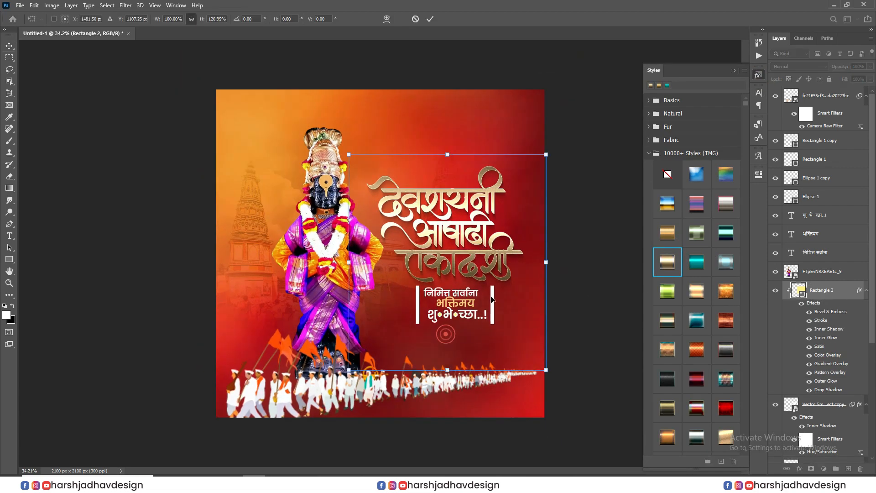
double_click(491, 296)
scroll(491, 250, "up", 6)
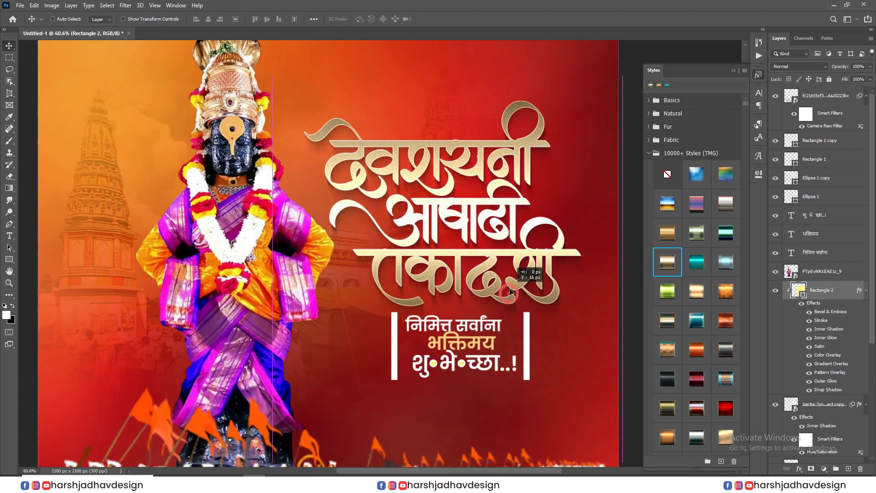
scroll(440, 221, "down", 7)
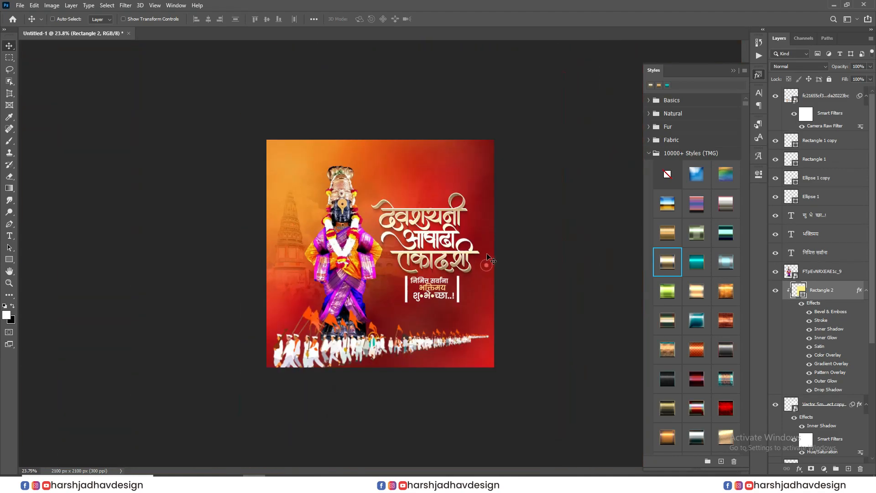
Add an empty layer directly above the Brightness/Contrast adjustment layer, beneath the title's shadow layer
scroll(848, 365, "down", 3)
left_click(847, 366)
left_click(848, 468)
scroll(499, 210, "down", 2)
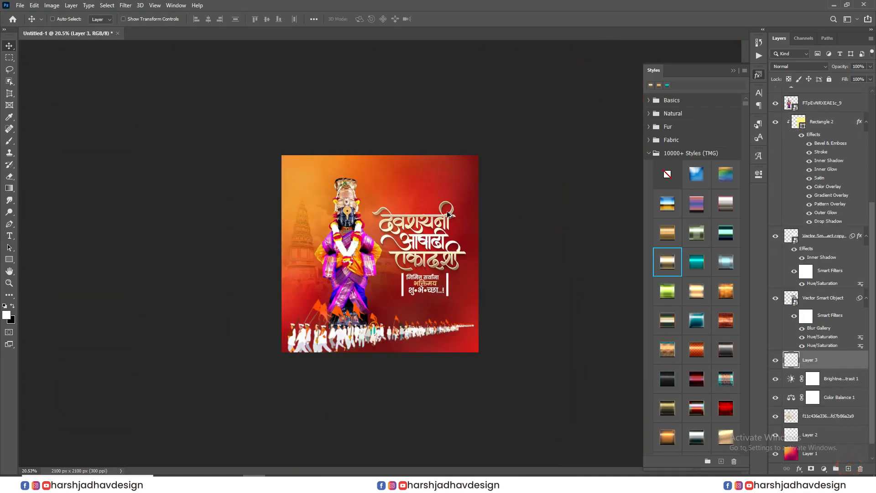
Select the "निमित्त सर्वांना" text layer and duplicate it straight upward into the space above the title
scroll(499, 212, "up", 4)
right_click(498, 355)
right_click(492, 319)
left_click(505, 324)
scroll(484, 320, "down", 2)
left_click_drag(460, 316, 459, 165, "alt")
Replace the copied text with "चैतन्याचा गाभा... विटेवर उभा पालख्यांचा सोहळा... वारकऱ्यांचा मेळा... पंढरी निवासा सख्या पांडुरंगा... विटेवर उभा" on five lines at 29 pt
scroll(461, 192, "down", 4)
scroll(462, 209, "up", 6)
double_click(458, 123)
key("ctrl+a")
type("चैतन्याचा गाभा... विटेवर उभा पालख्यांचा सोहळा... वारकऱ्यांचा मेळा... पंढरी निवासा सख्या पांडुरंगा... विटेवर उभा")
key("ctrl+a")
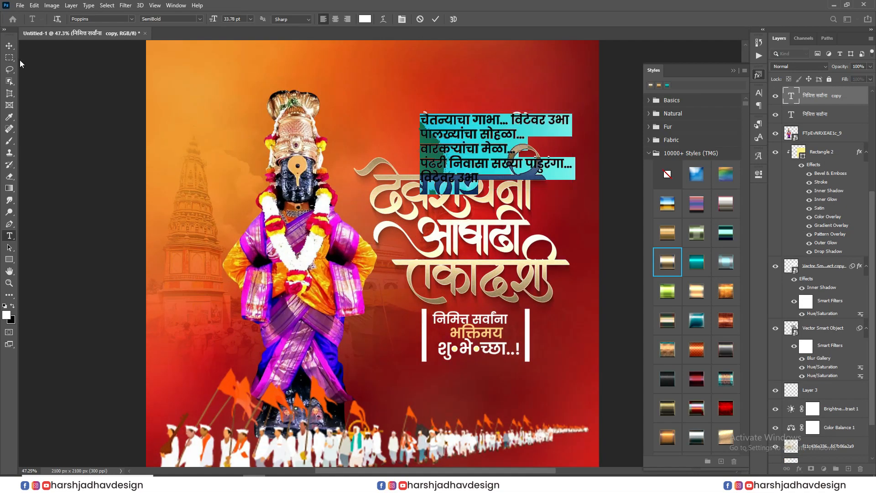
left_click_drag(213, 22, 211, 22)
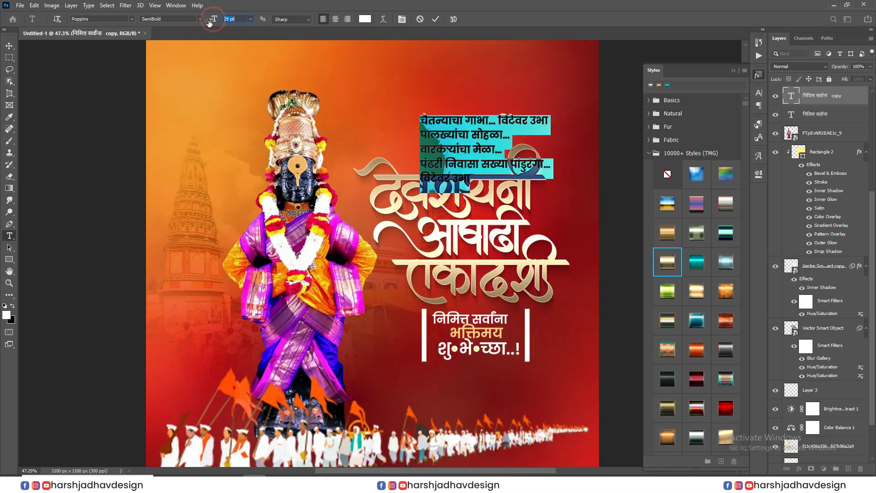
Center-align the five-line verse and position it just above the gold title
left_click(8, 47)
left_click_drag(490, 124, 474, 126)
scroll(473, 126, "down", 3)
left_click_drag(478, 194, 485, 191)
scroll(406, 121, "up", 4)
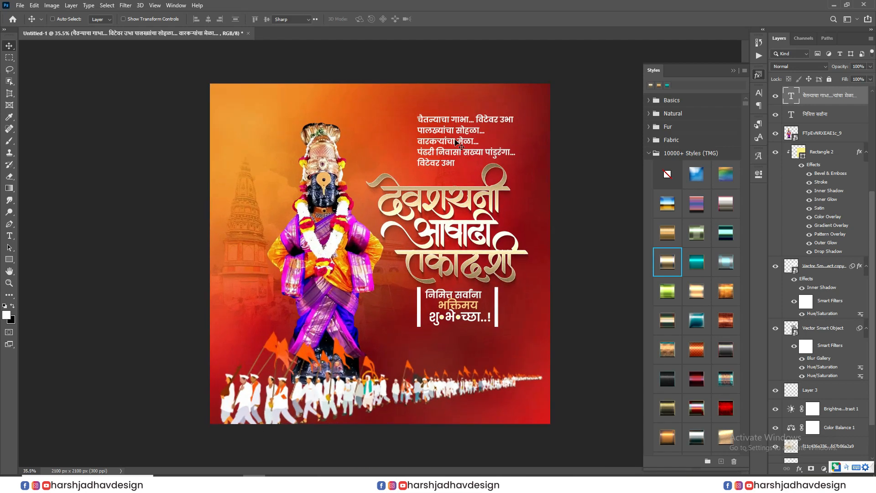
double_click(455, 140)
left_click(335, 18)
left_click(9, 46)
left_click_drag(516, 165, 547, 160)
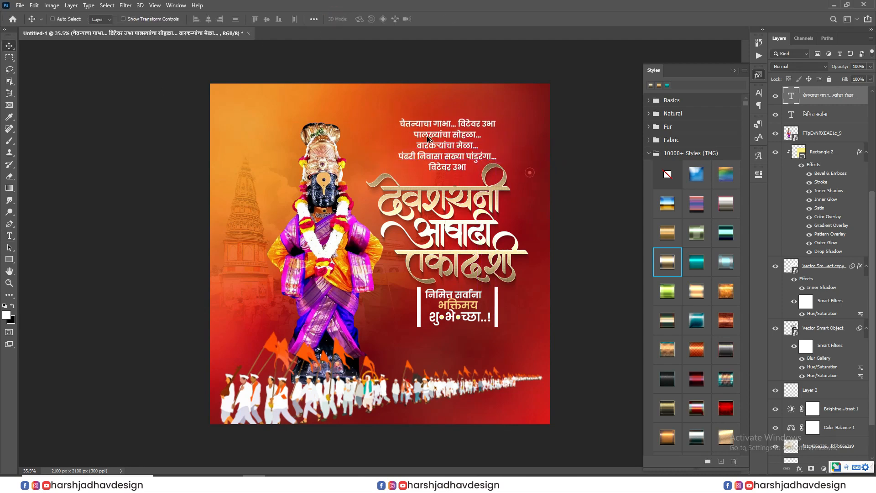
Duplicate the verse, enlarge the copy to roughly twice its size and place it across the statue's head
scroll(431, 145, "down", 2)
key("ctrl+t")
left_click_drag(423, 161, 278, 211)
key("Return")
scroll(445, 164, "up", 7)
scroll(456, 163, "down", 11)
scroll(396, 309, "up", 6)
key("ctrl+t")
key("Return")
Move the enlarged verse's layer directly below the empty layer and set its blend mode to Overlay
left_click_drag(812, 114, 817, 417)
left_click(799, 66)
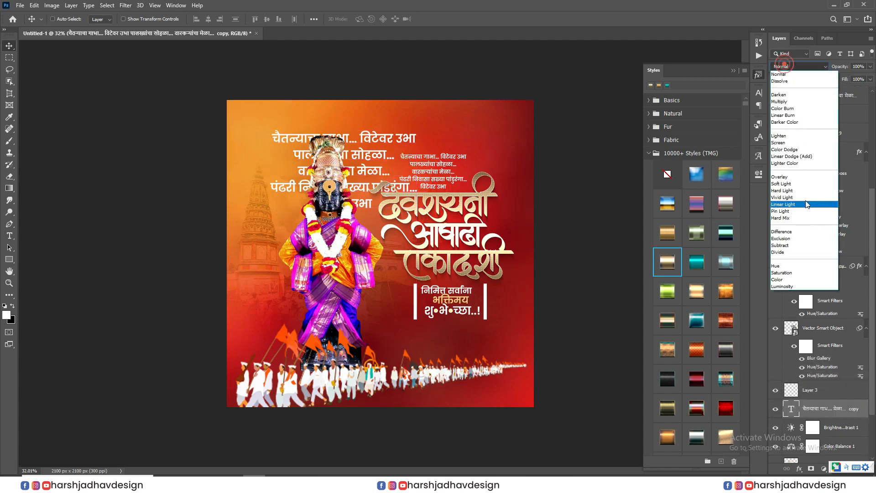
left_click(795, 177)
Shift the Overlay verse left, duplicate it to the poster's upper right corner and enlarge that copy past the edges
left_click_drag(387, 178, 367, 180)
left_click_drag(367, 180, 507, 155)
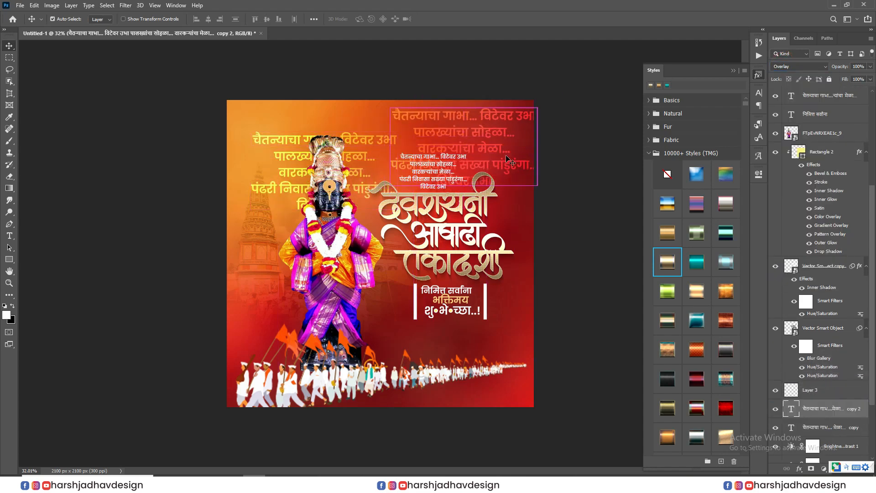
key("ctrl+t")
left_click_drag(538, 109, 590, 80)
key("Return")
left_click_drag(514, 128, 501, 140)
scroll(832, 413, "down", 2)
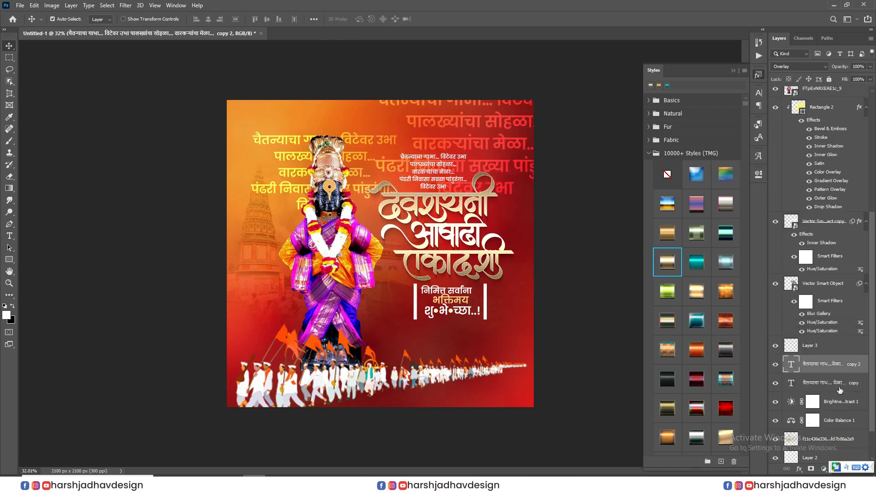
Lower both Overlay verses to 11% opacity and duplicate the pair over the lower left and lower right of the background
left_click(839, 382, "shift")
left_click_drag(834, 71, 801, 81)
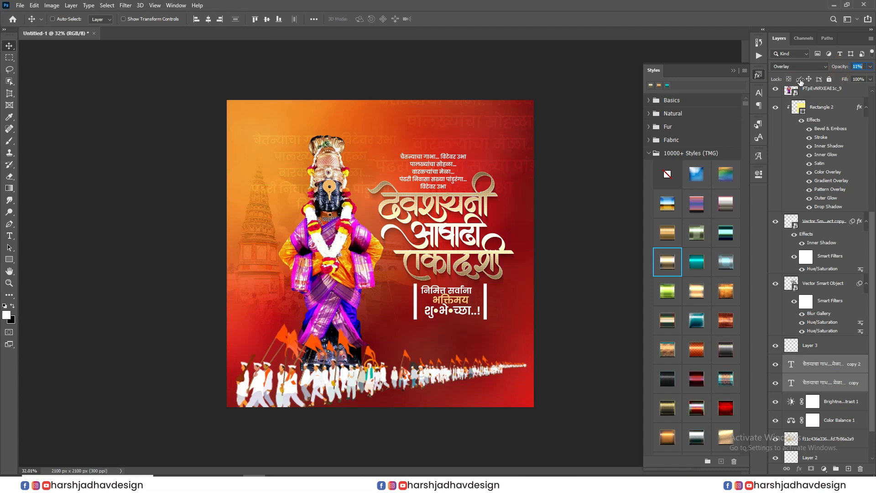
scroll(442, 174, "down", 4)
left_click_drag(365, 192, 229, 308)
left_click_drag(316, 304, 492, 309)
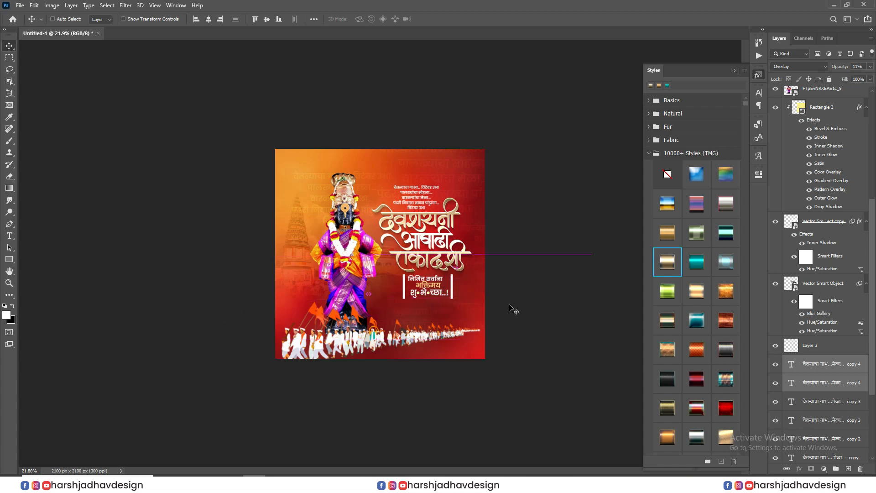
scroll(506, 285, "up", 4)
scroll(508, 288, "up", 3)
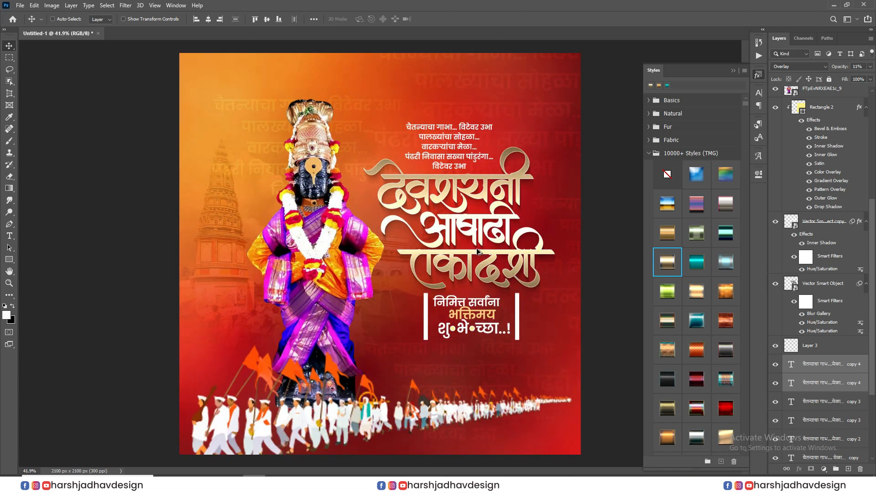
Select all six Overlay verse layers and reduce their opacity to 8%
scroll(540, 356, "down", 8)
left_click(827, 364)
scroll(831, 363, "down", 3)
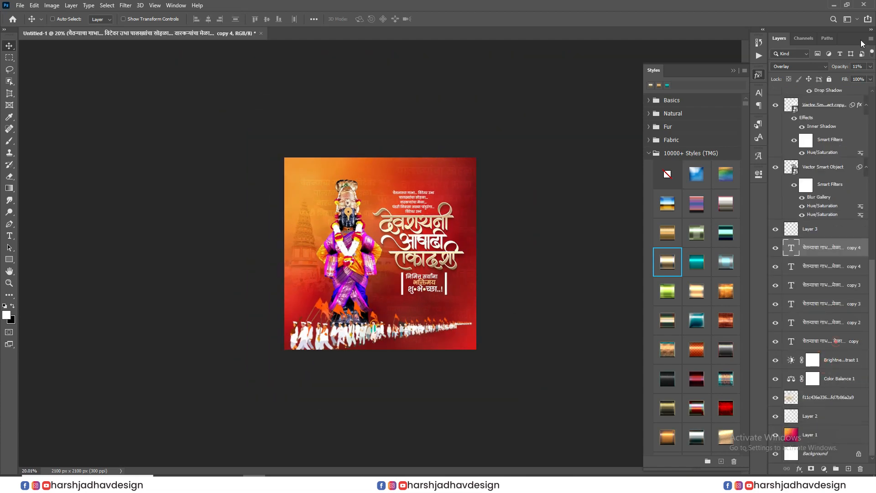
left_click(837, 340, "shift")
scroll(346, 197, "up", 3)
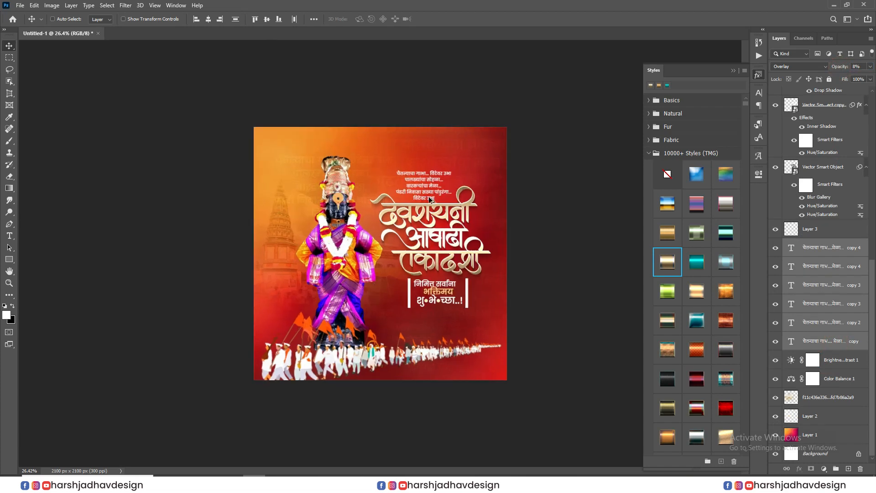
scroll(534, 201, "down", 2)
scroll(826, 274, "up", 6)
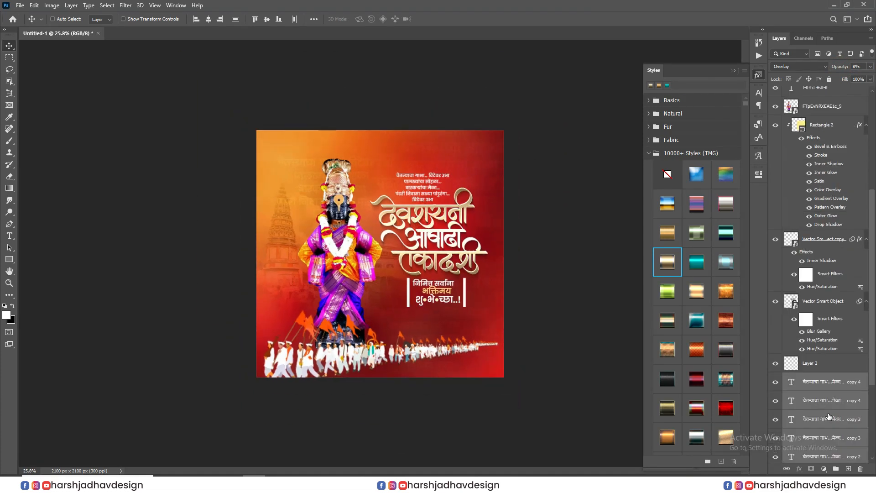
Draw a frame rectangle about 1935 by 1793 px above all layers and round its corners to 145 px
left_click(832, 100)
scroll(409, 123, "up", 2)
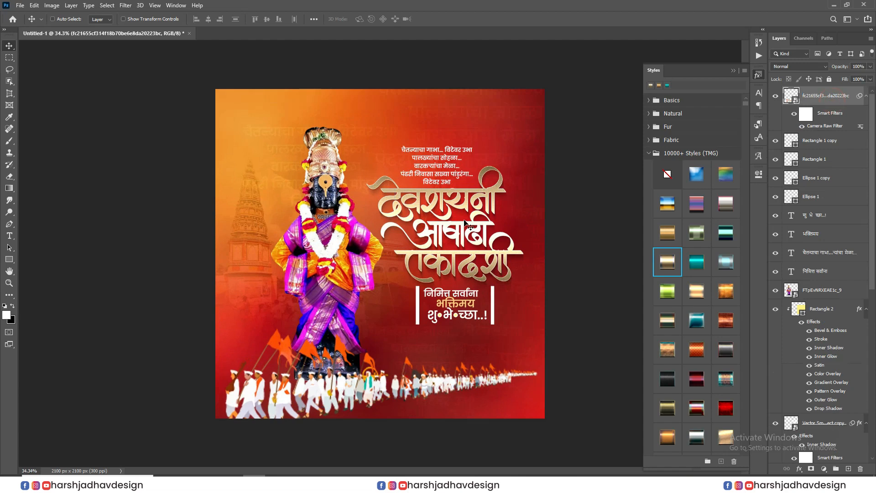
key("u")
left_click_drag(372, 314, 531, 381)
left_click_drag(629, 263, 692, 280)
Keep the frame unfilled and give it an 8 px dotted white stroke
left_click(630, 228)
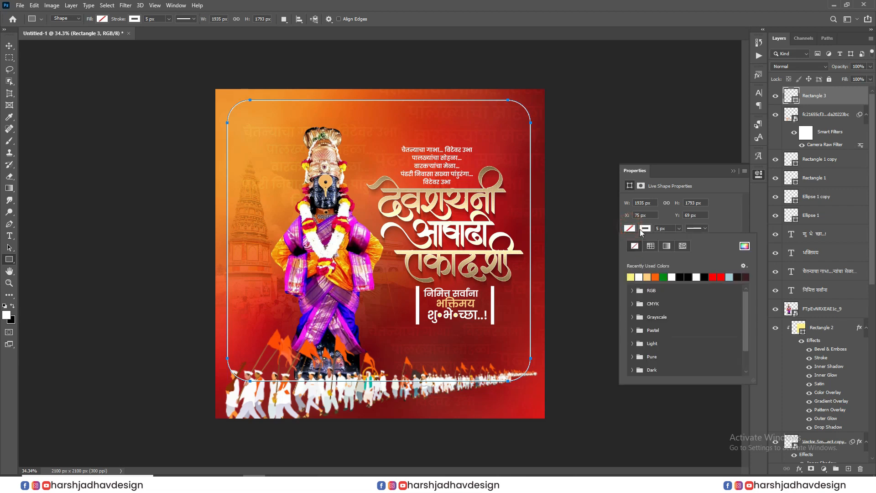
left_click(642, 232)
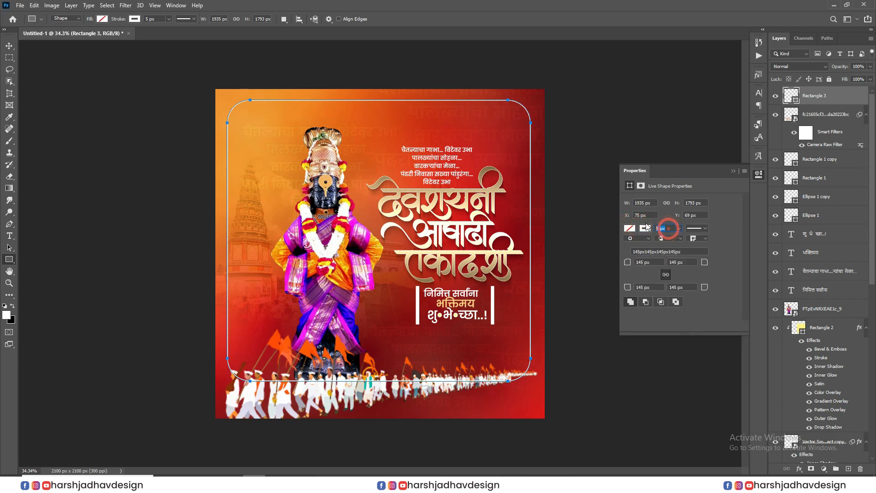
left_click(697, 228)
left_click(676, 287)
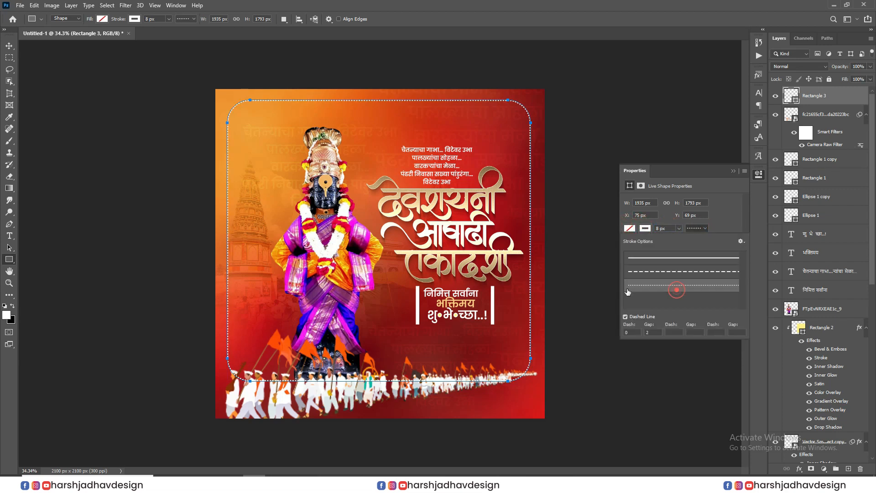
Rasterize the dotted frame, softly erase its lower part over the procession and set its blend mode to Overlay
left_click(10, 177)
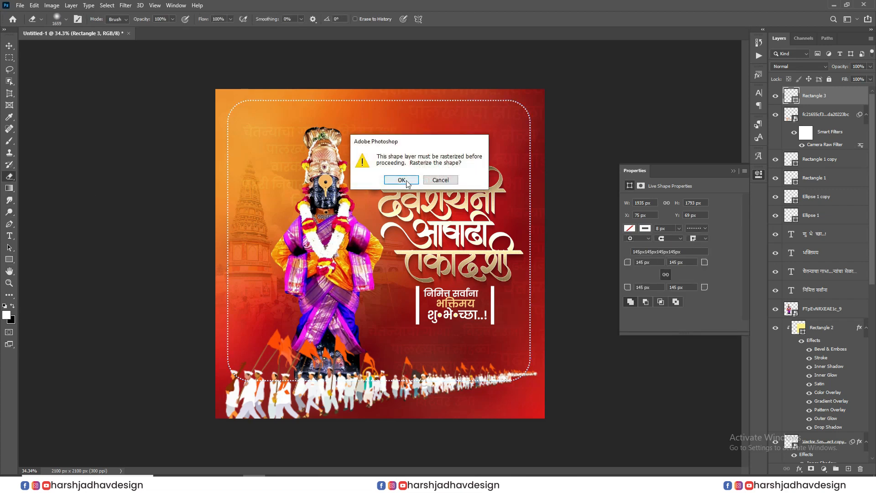
left_click(393, 180)
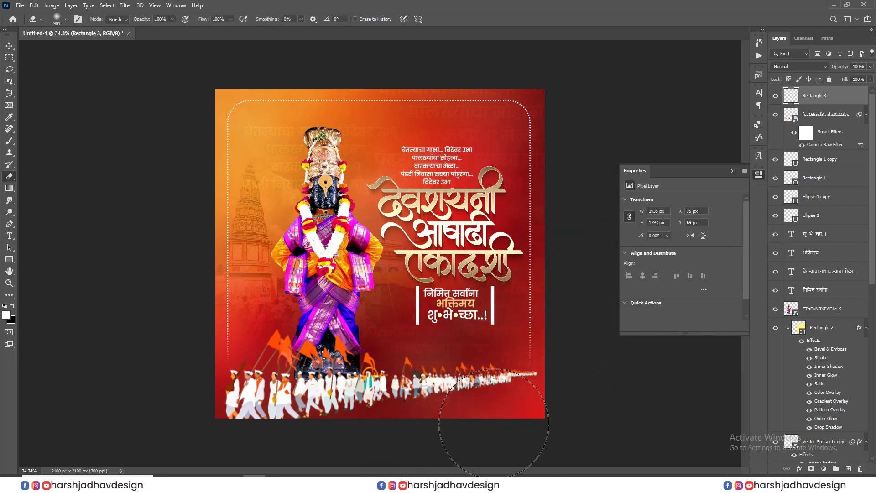
scroll(417, 370, "down", 4)
left_click(793, 67)
left_click(783, 179)
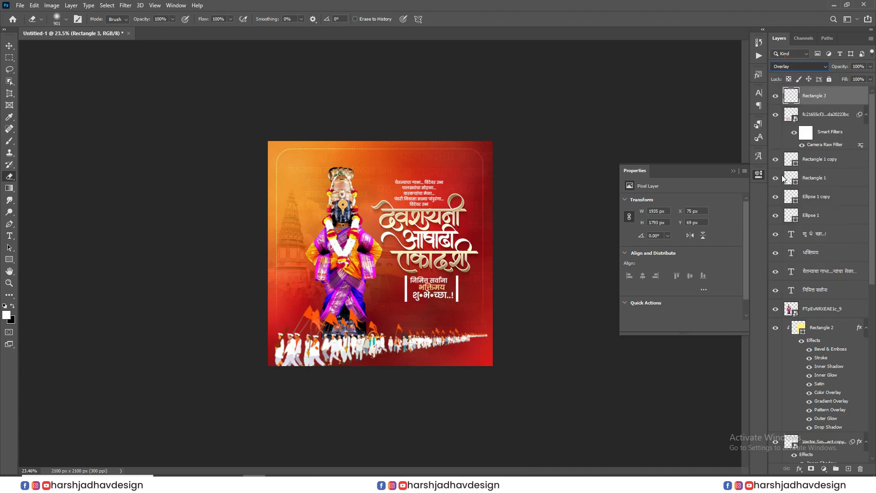
left_click(10, 46)
scroll(380, 253, "up", 4)
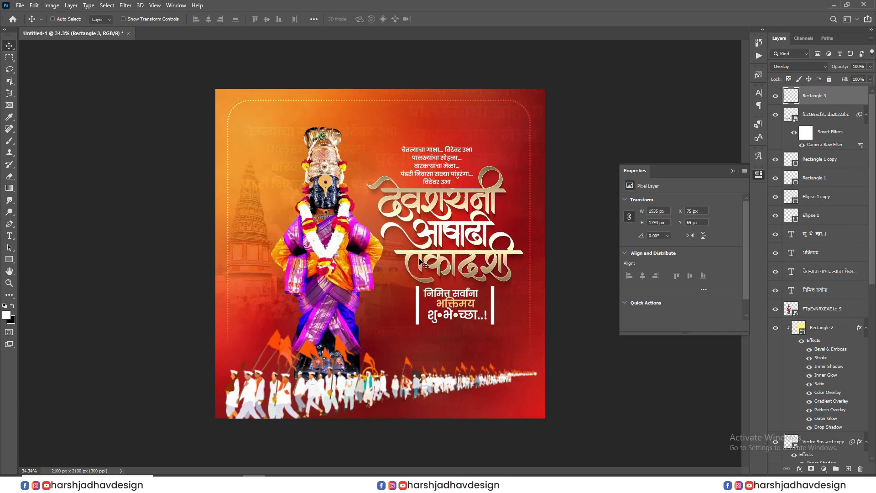
Stamp the 1414 px logo brush from the MY LOgo set in white on a new top layer and convert it to a smart object
left_click(848, 468)
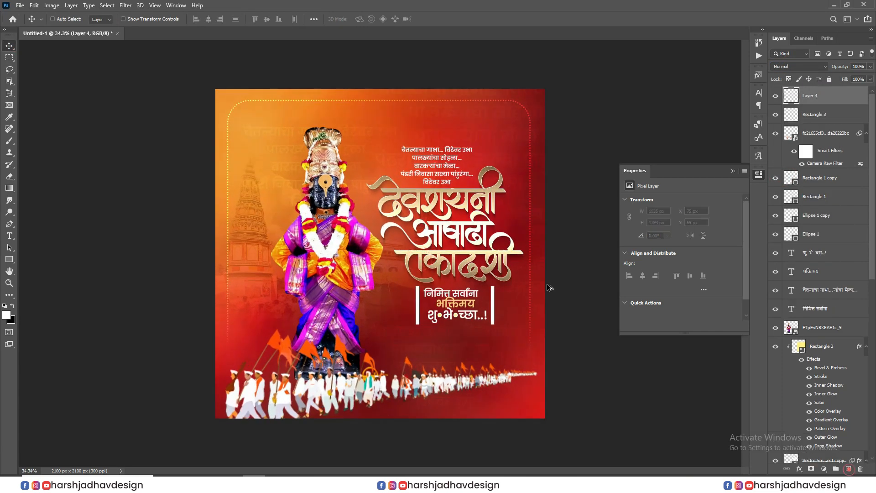
scroll(376, 252, "up", 2)
key("b")
right_click(437, 201)
scroll(516, 337, "down", 1)
scroll(516, 337, "up", 1)
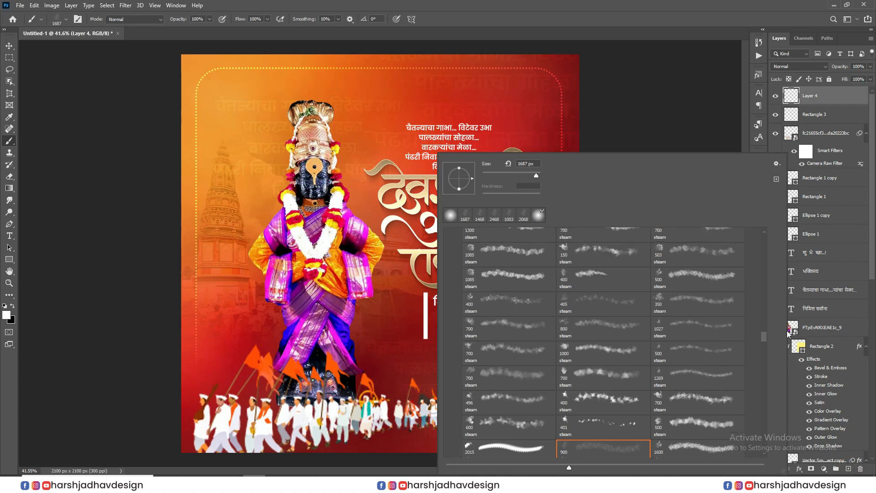
left_click_drag(761, 299, 762, 245)
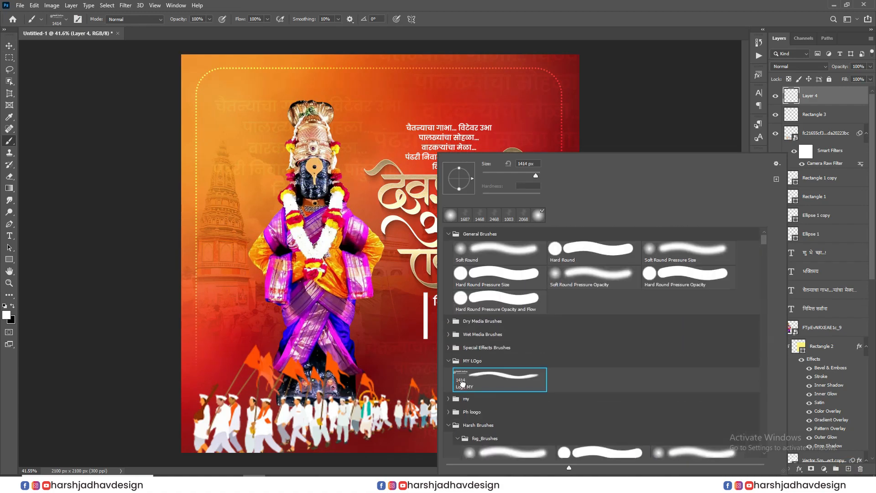
left_click(361, 183)
left_click(362, 226)
right_click(825, 93)
left_click(776, 209)
scroll(380, 253, "down", 2)
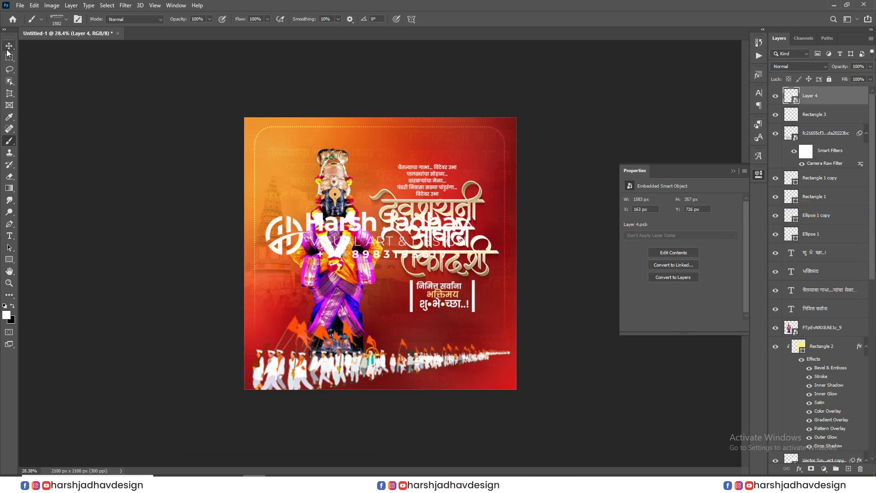
Scale the logo down to a small mark and place it inside the dotted frame's upper right corner
left_click(7, 49)
left_click_drag(396, 214, 417, 144)
key("ctrl+t")
left_click_drag(492, 162, 305, 165)
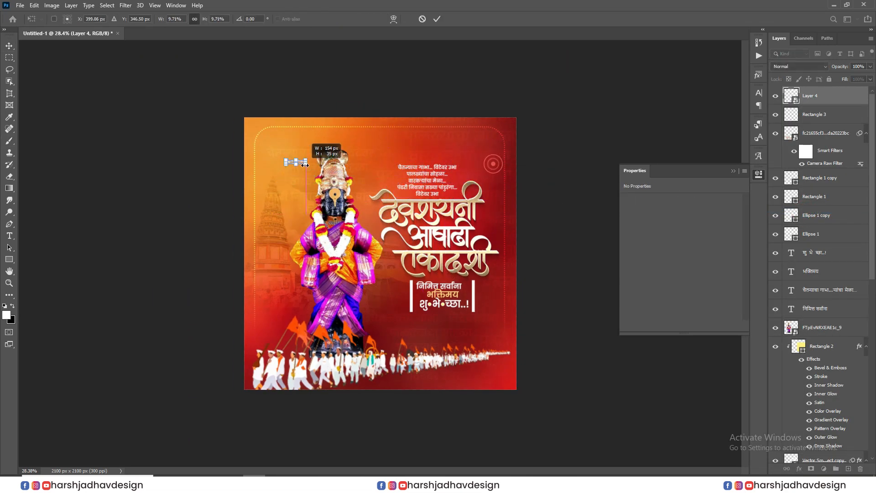
key("Return")
left_click_drag(296, 214, 472, 194)
scroll(525, 111, "up", 8)
left_click_drag(529, 110, 535, 116)
Examine the finished poster at several zoom levels and in full-screen view
scroll(525, 120, "down", 6)
scroll(352, 296, "up", 3)
scroll(397, 306, "down", 3)
key("f")
key("f")
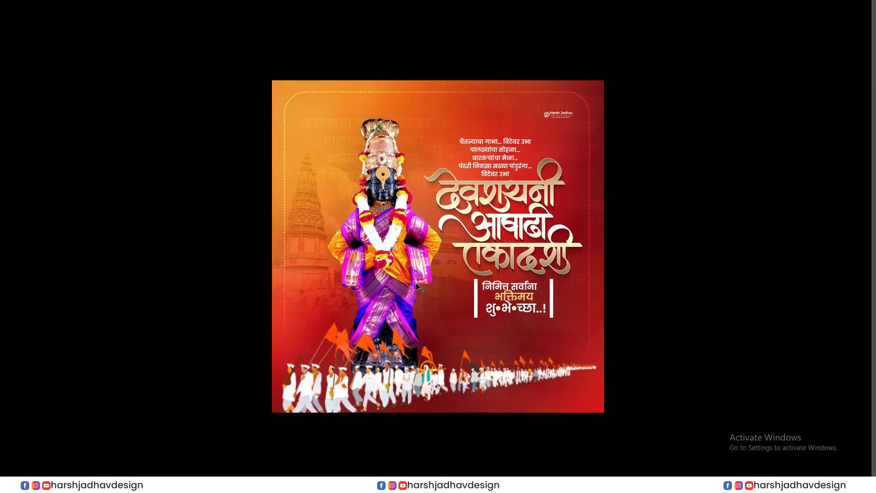
scroll(428, 264, "up", 2)
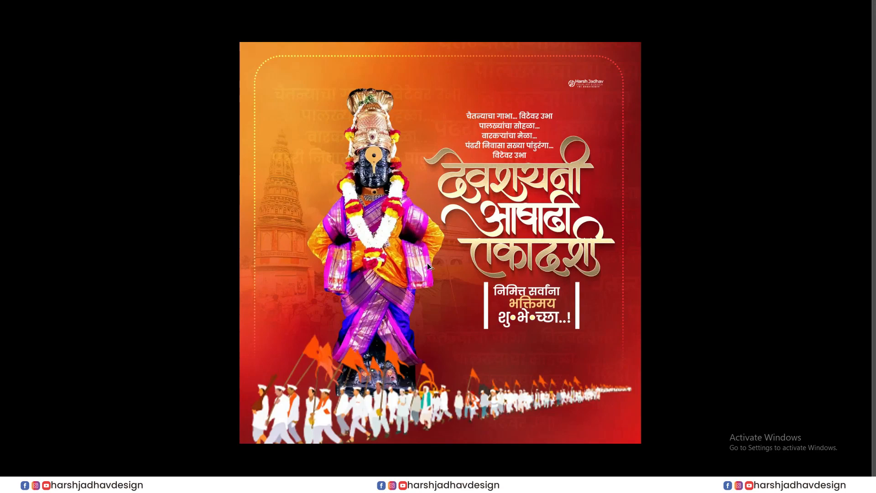